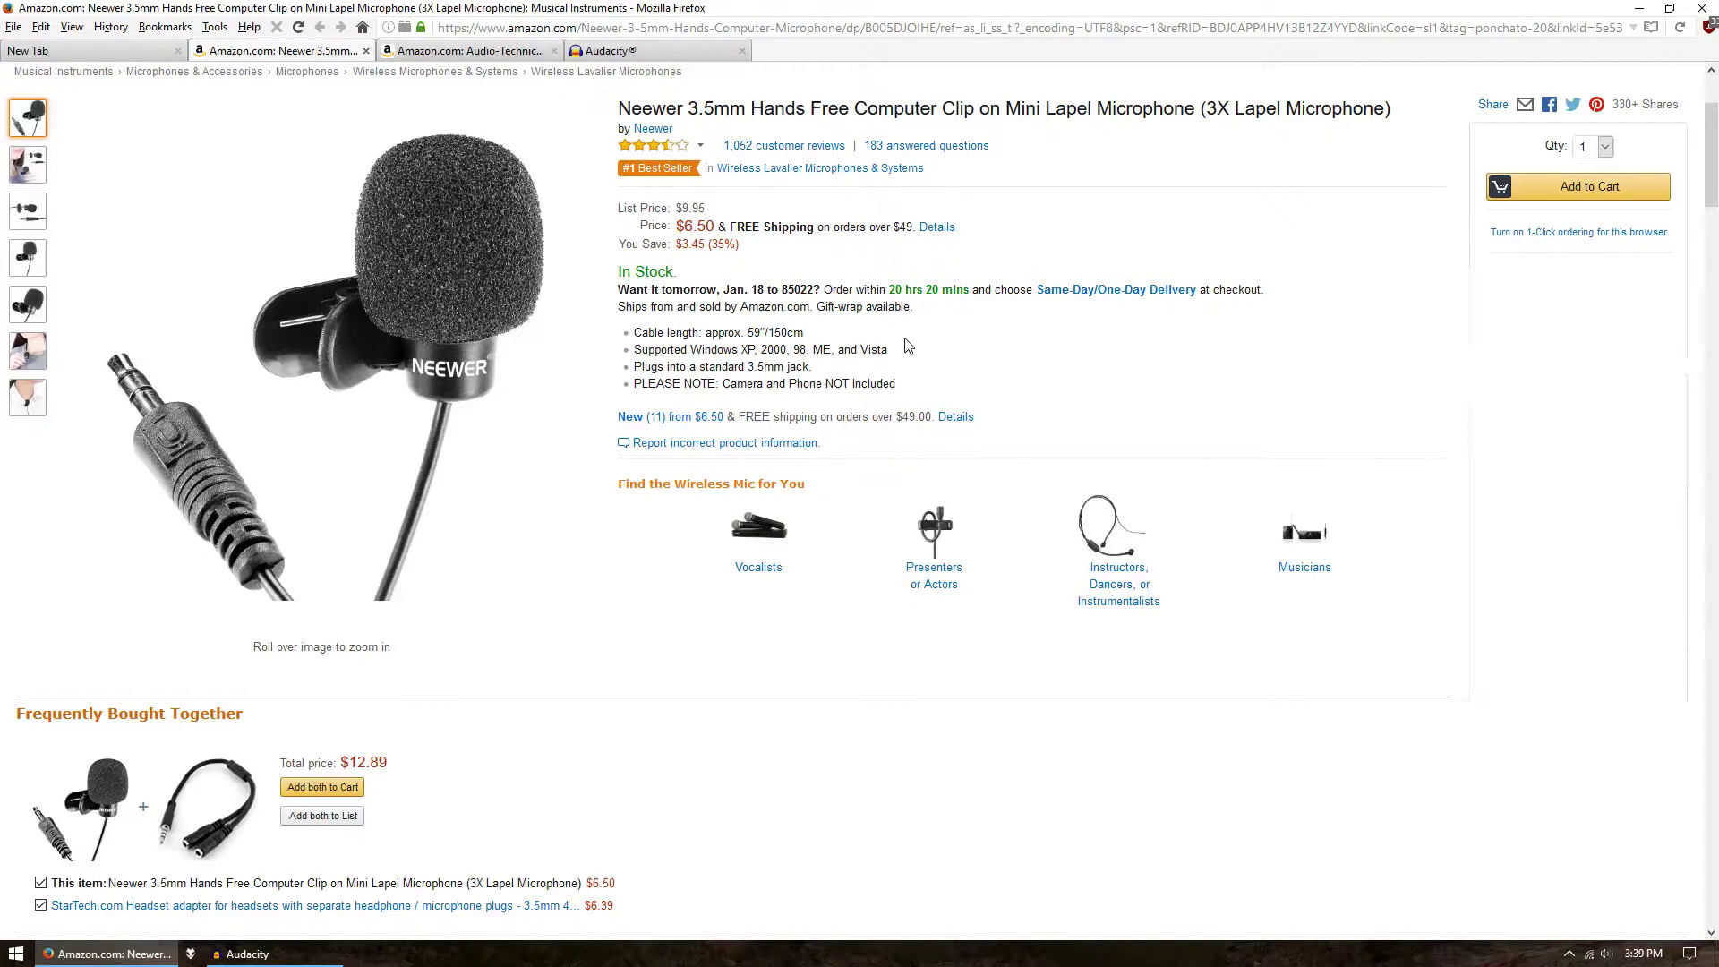
Switch to the Audio-Technica microphone product page in Firefox
{"action": "left_click", "coordinate": [463, 49]}
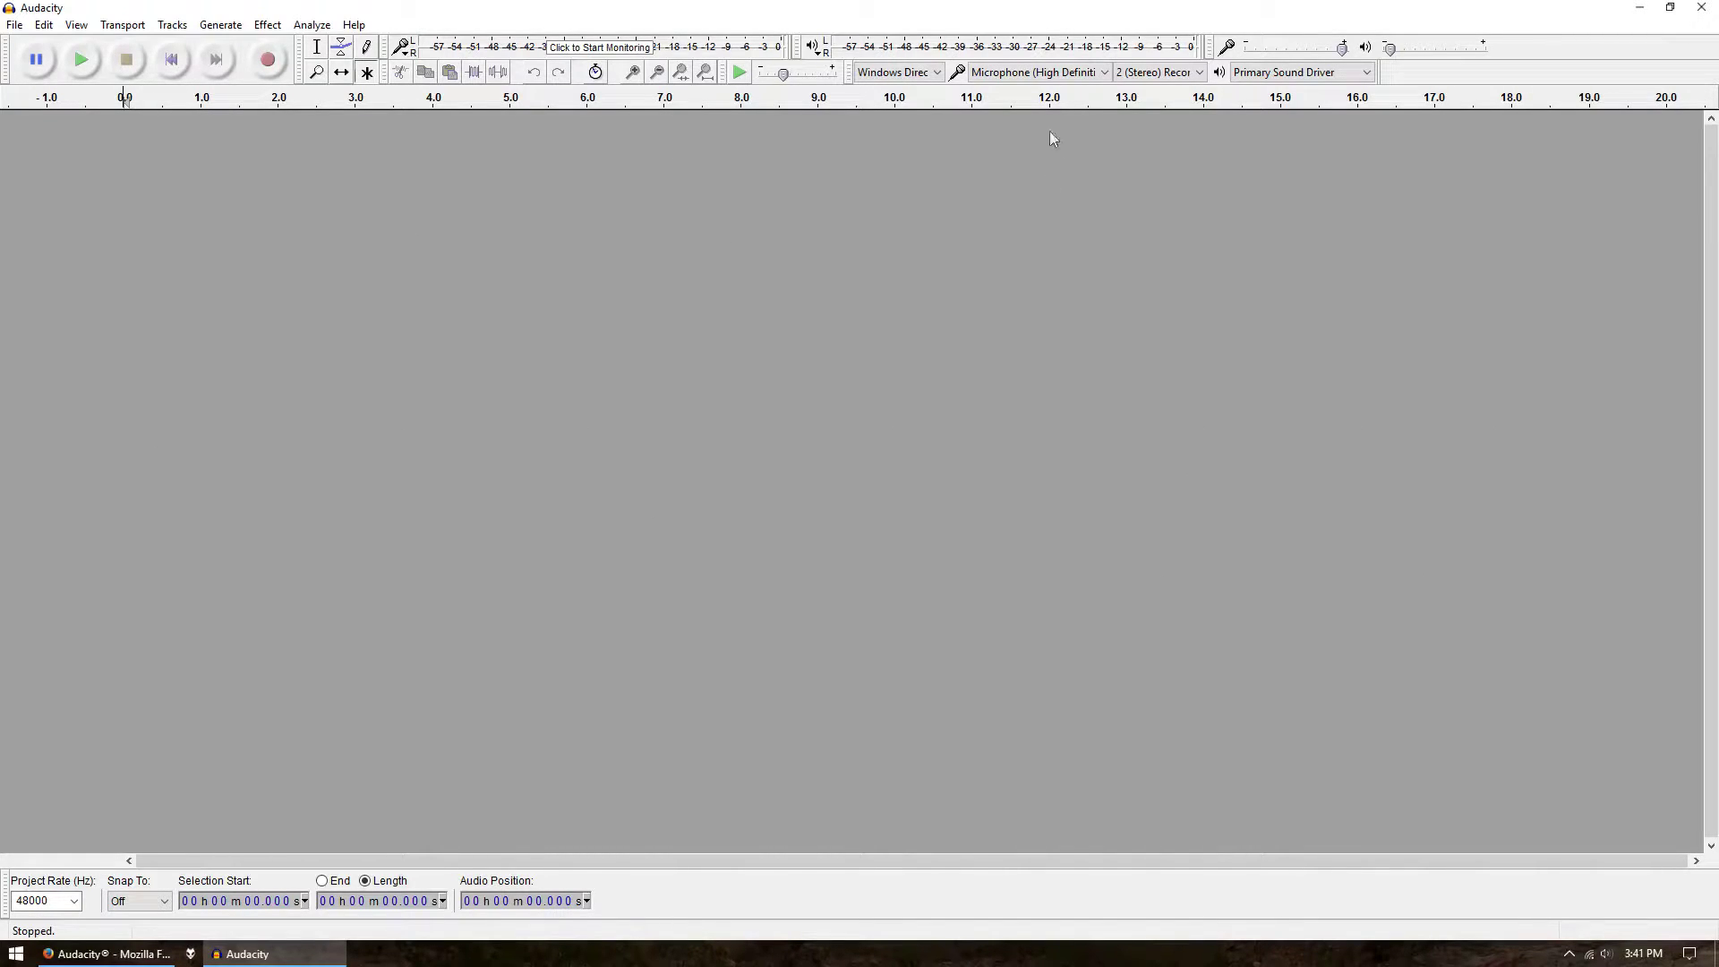
Set Microphone (High Definition) as the recording device and start monitoring its input level
{"action": "left_click", "coordinate": [1034, 72]}
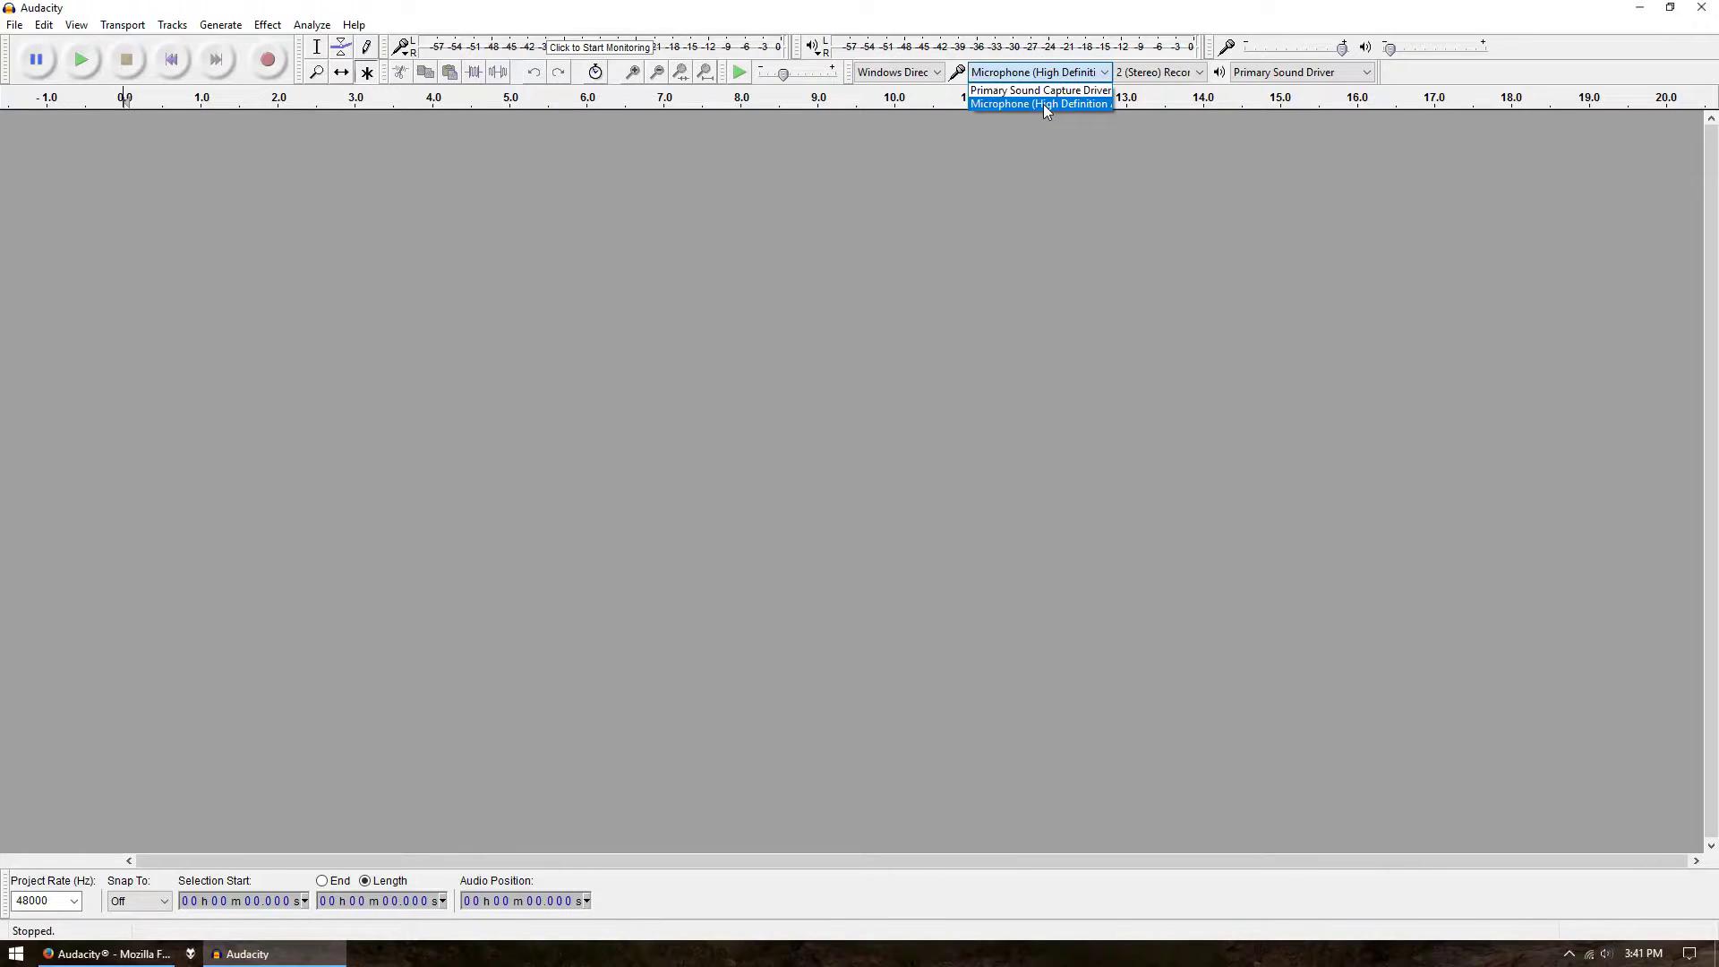
{"action": "left_click", "coordinate": [1045, 108]}
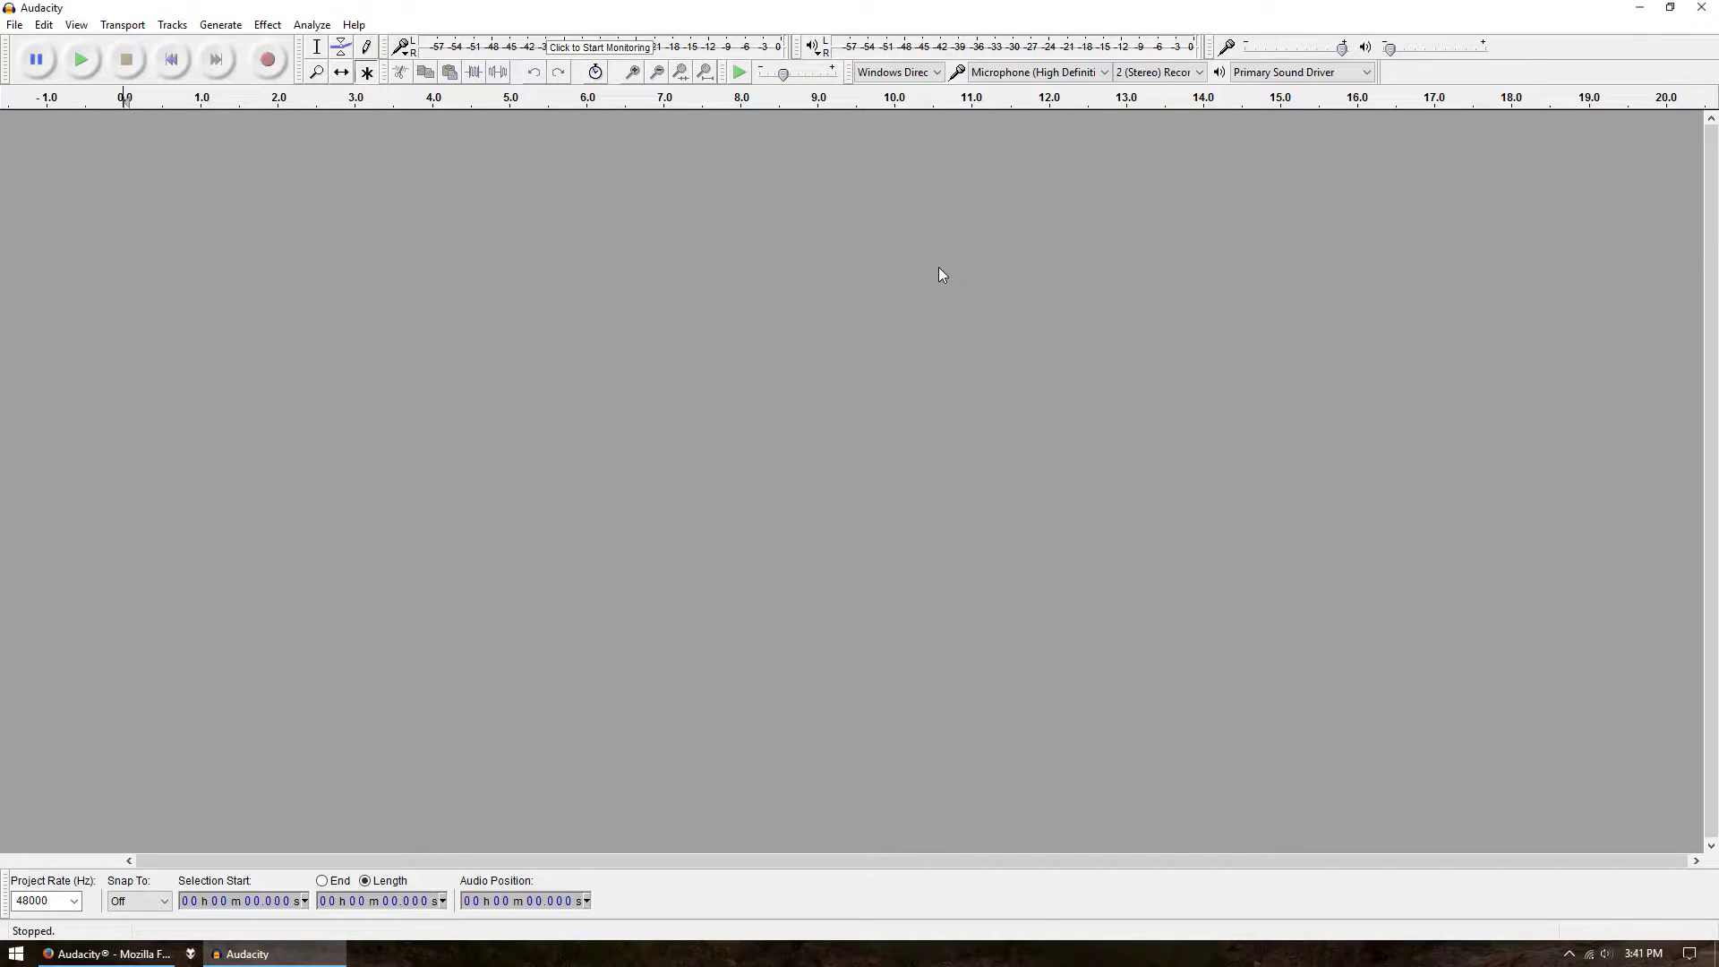
{"action": "left_click", "coordinate": [603, 50]}
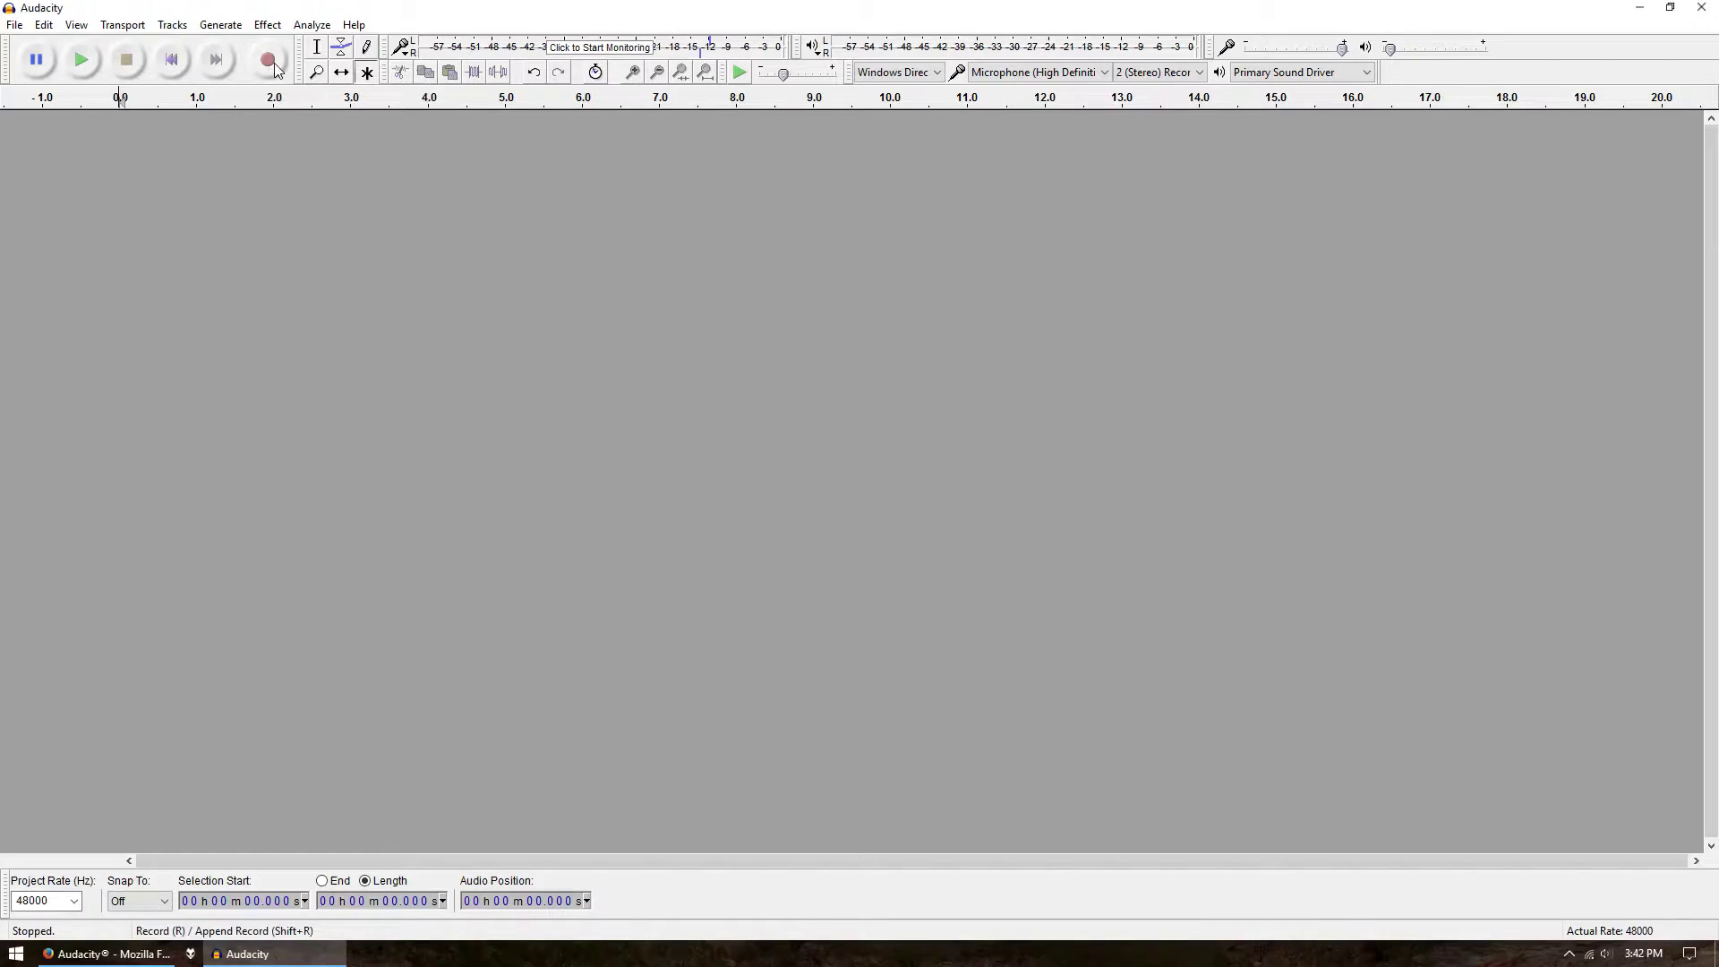
Record about 11 seconds of microphone audio into a new stereo track
{"action": "left_click", "coordinate": [269, 60]}
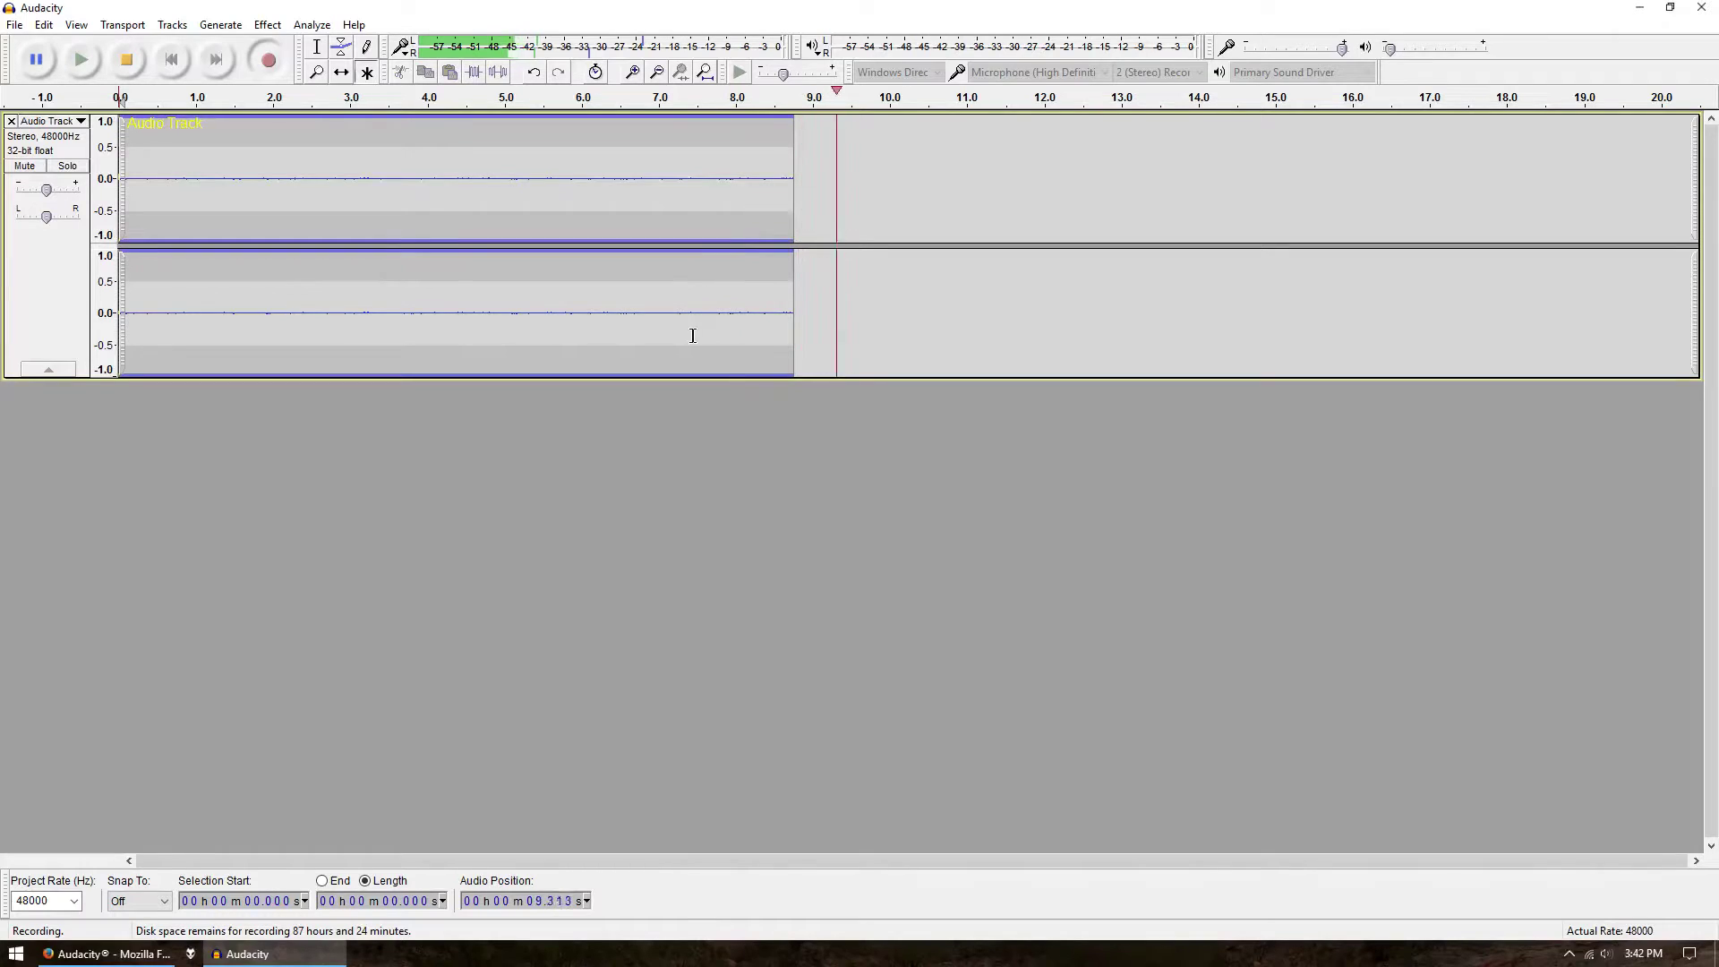
{"action": "left_click", "coordinate": [126, 59]}
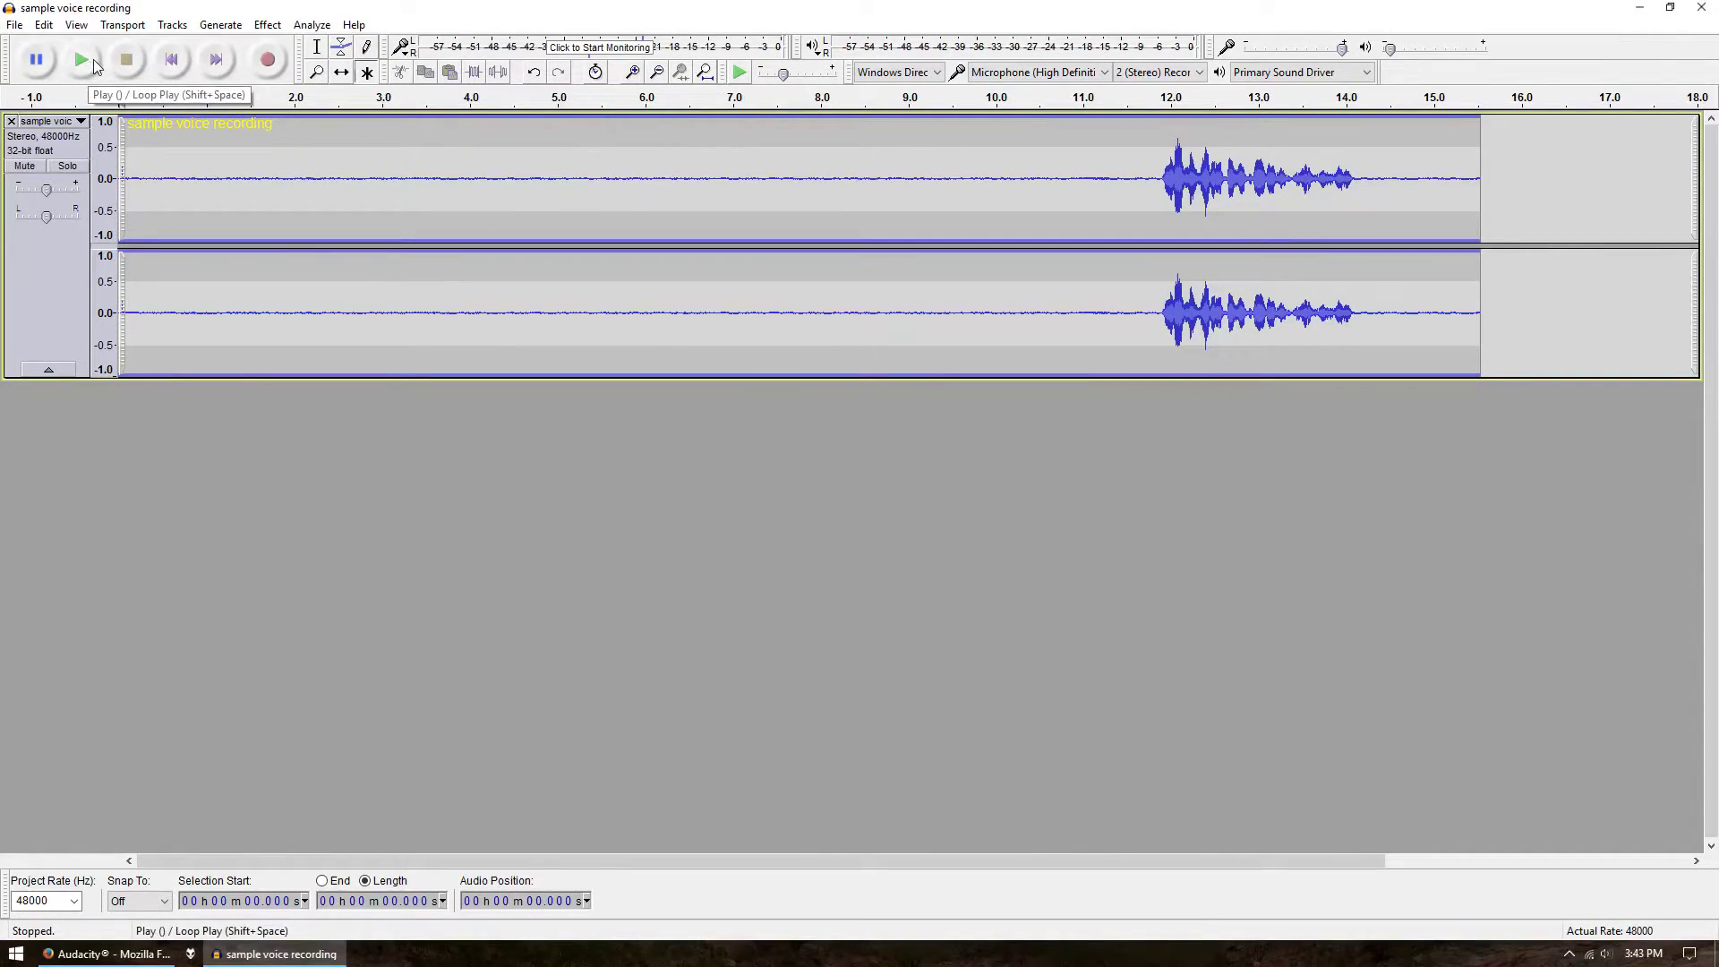
Play the sample voice recording, then stop playback
{"action": "left_click", "coordinate": [88, 63]}
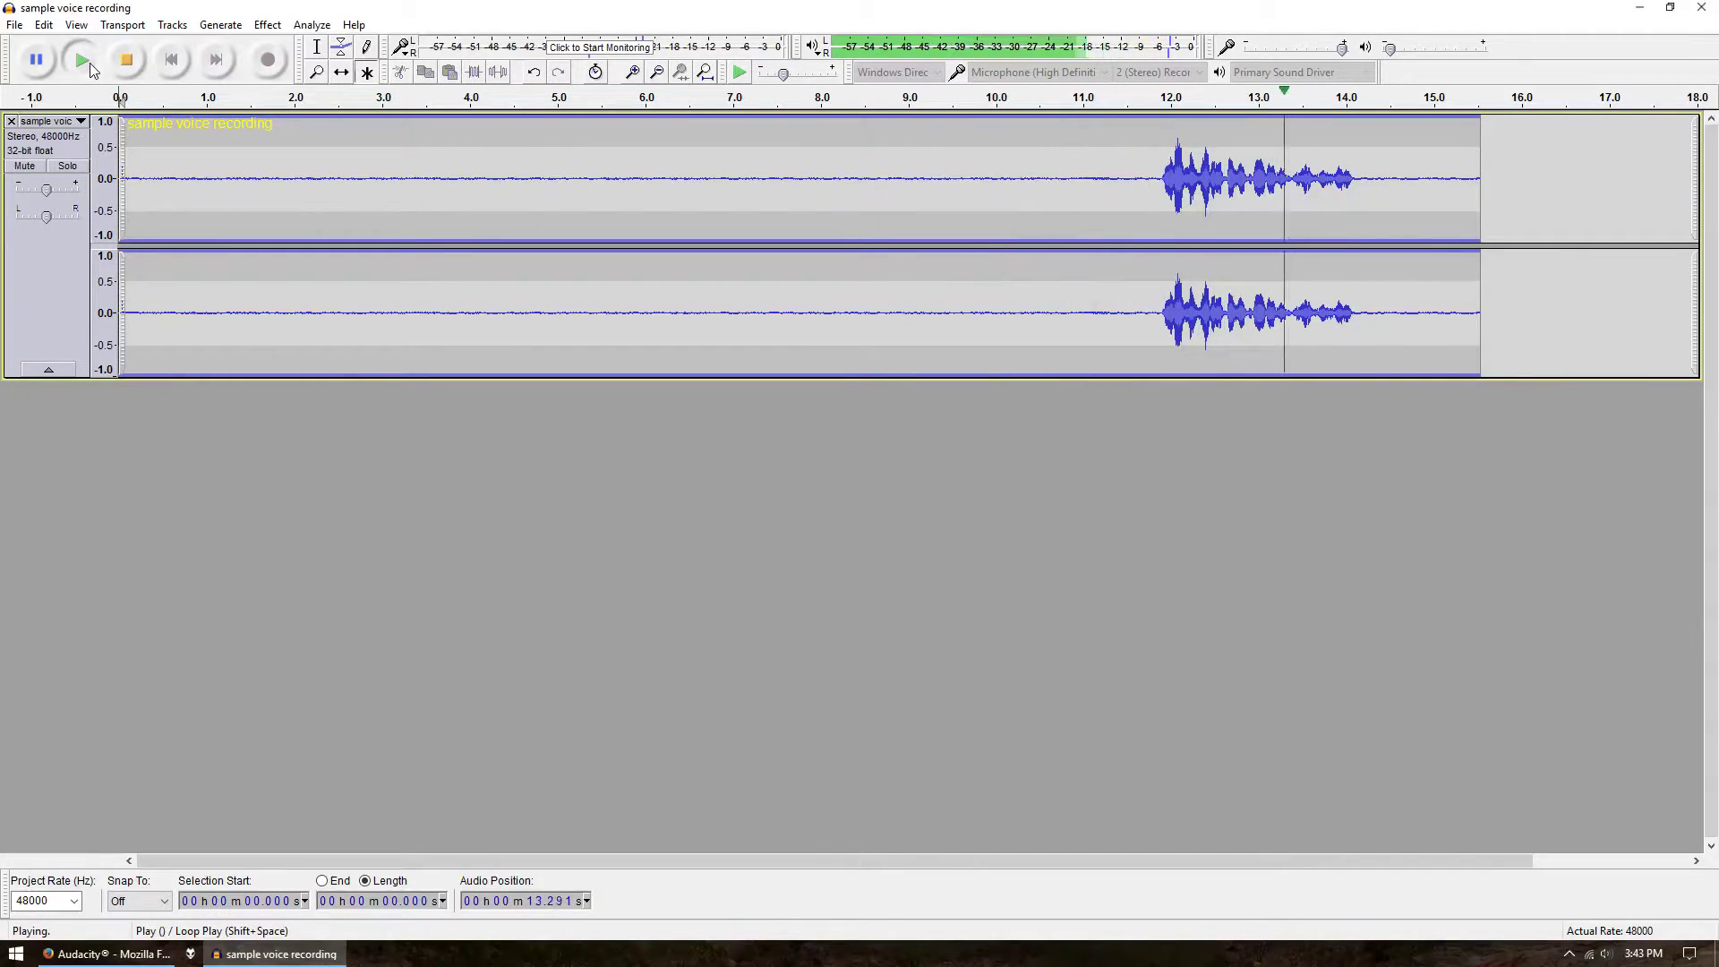
{"action": "left_click", "coordinate": [126, 61]}
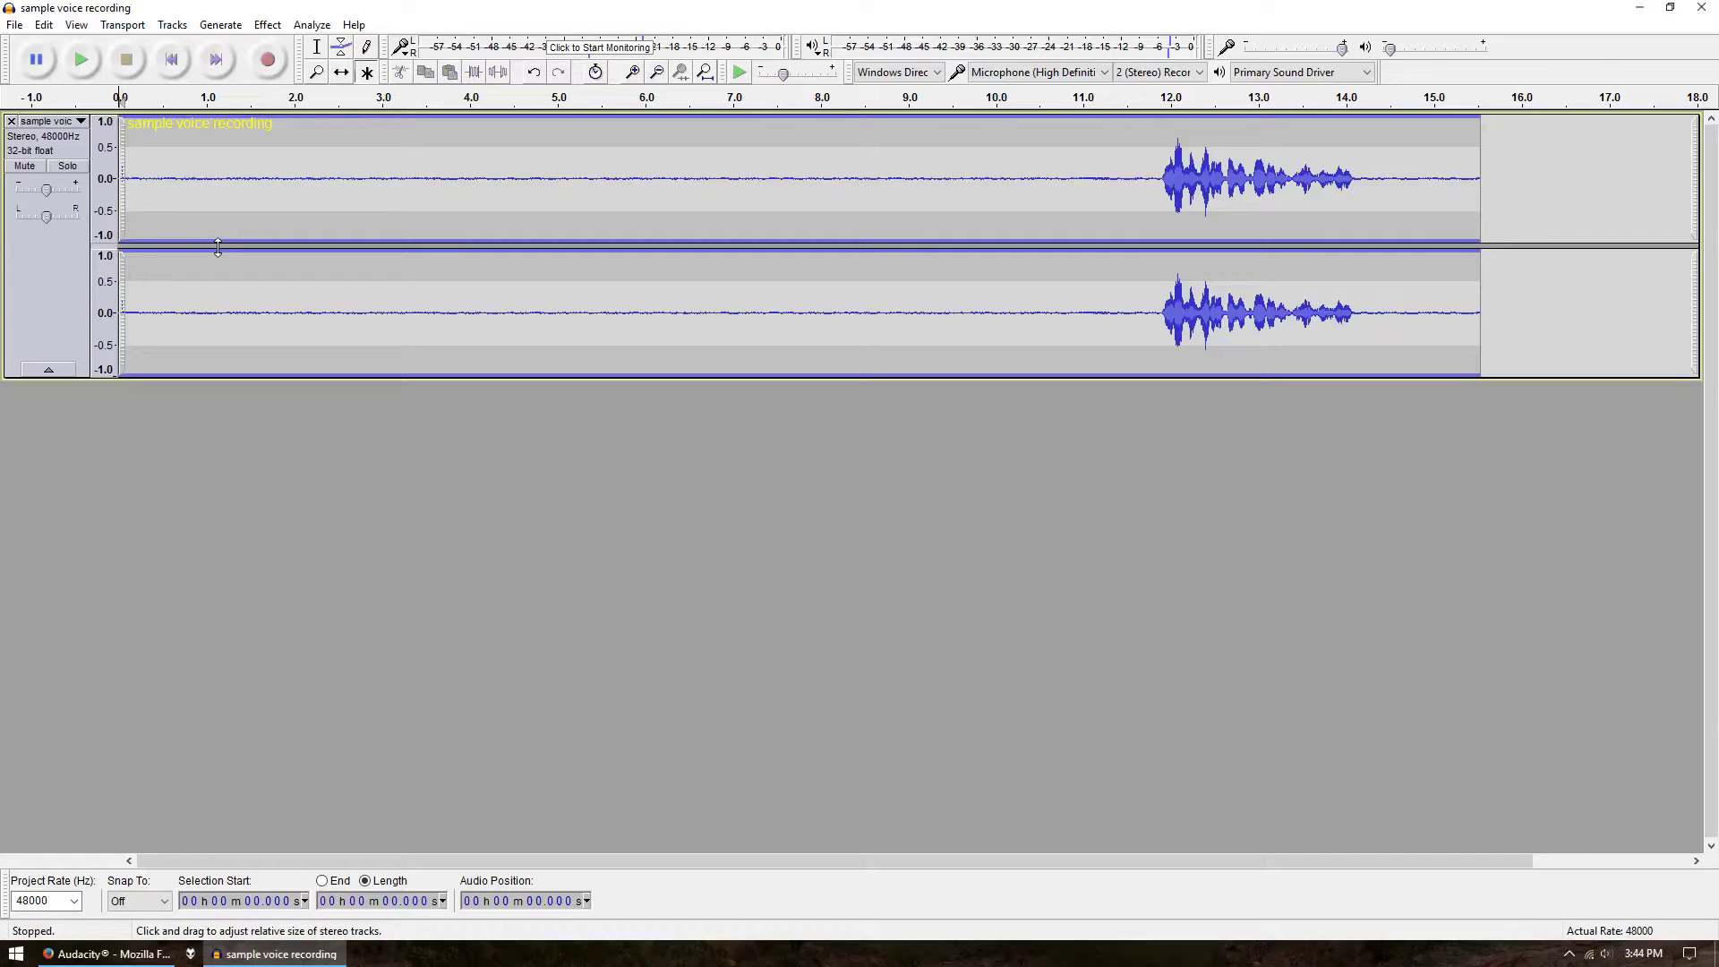
Run the High Pass Filter with 150 Hz frequency and 24 dB per octave rolloff
{"action": "left_click", "coordinate": [268, 24]}
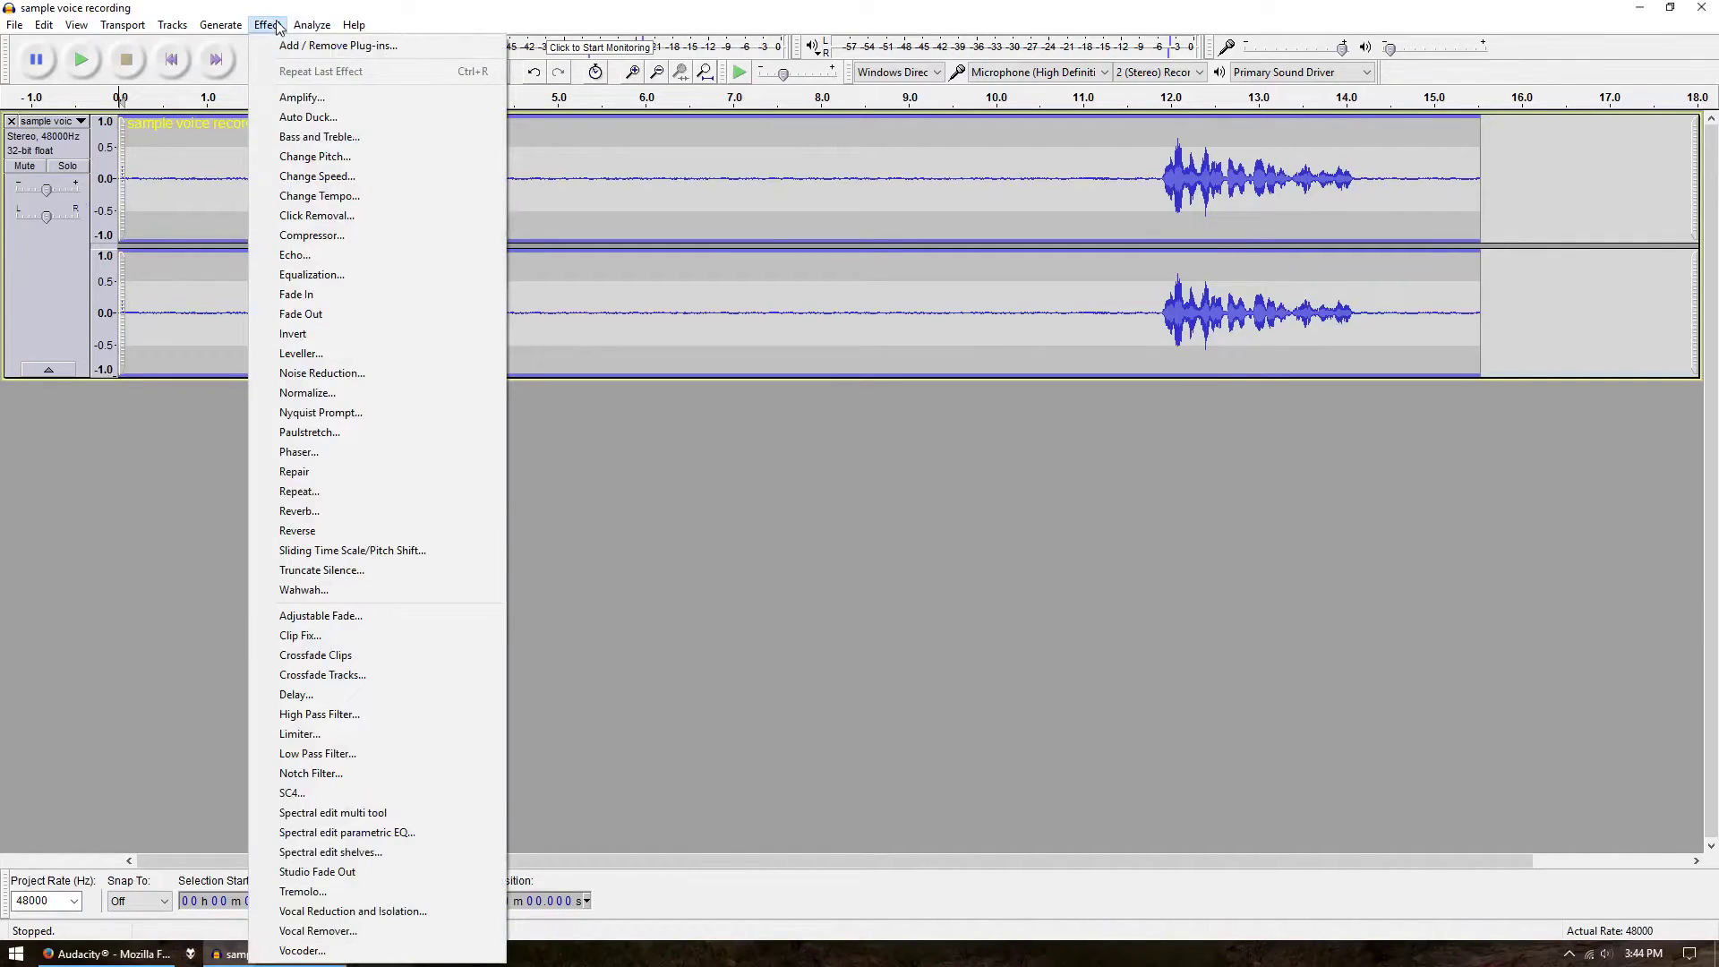
{"action": "left_click", "coordinate": [320, 713]}
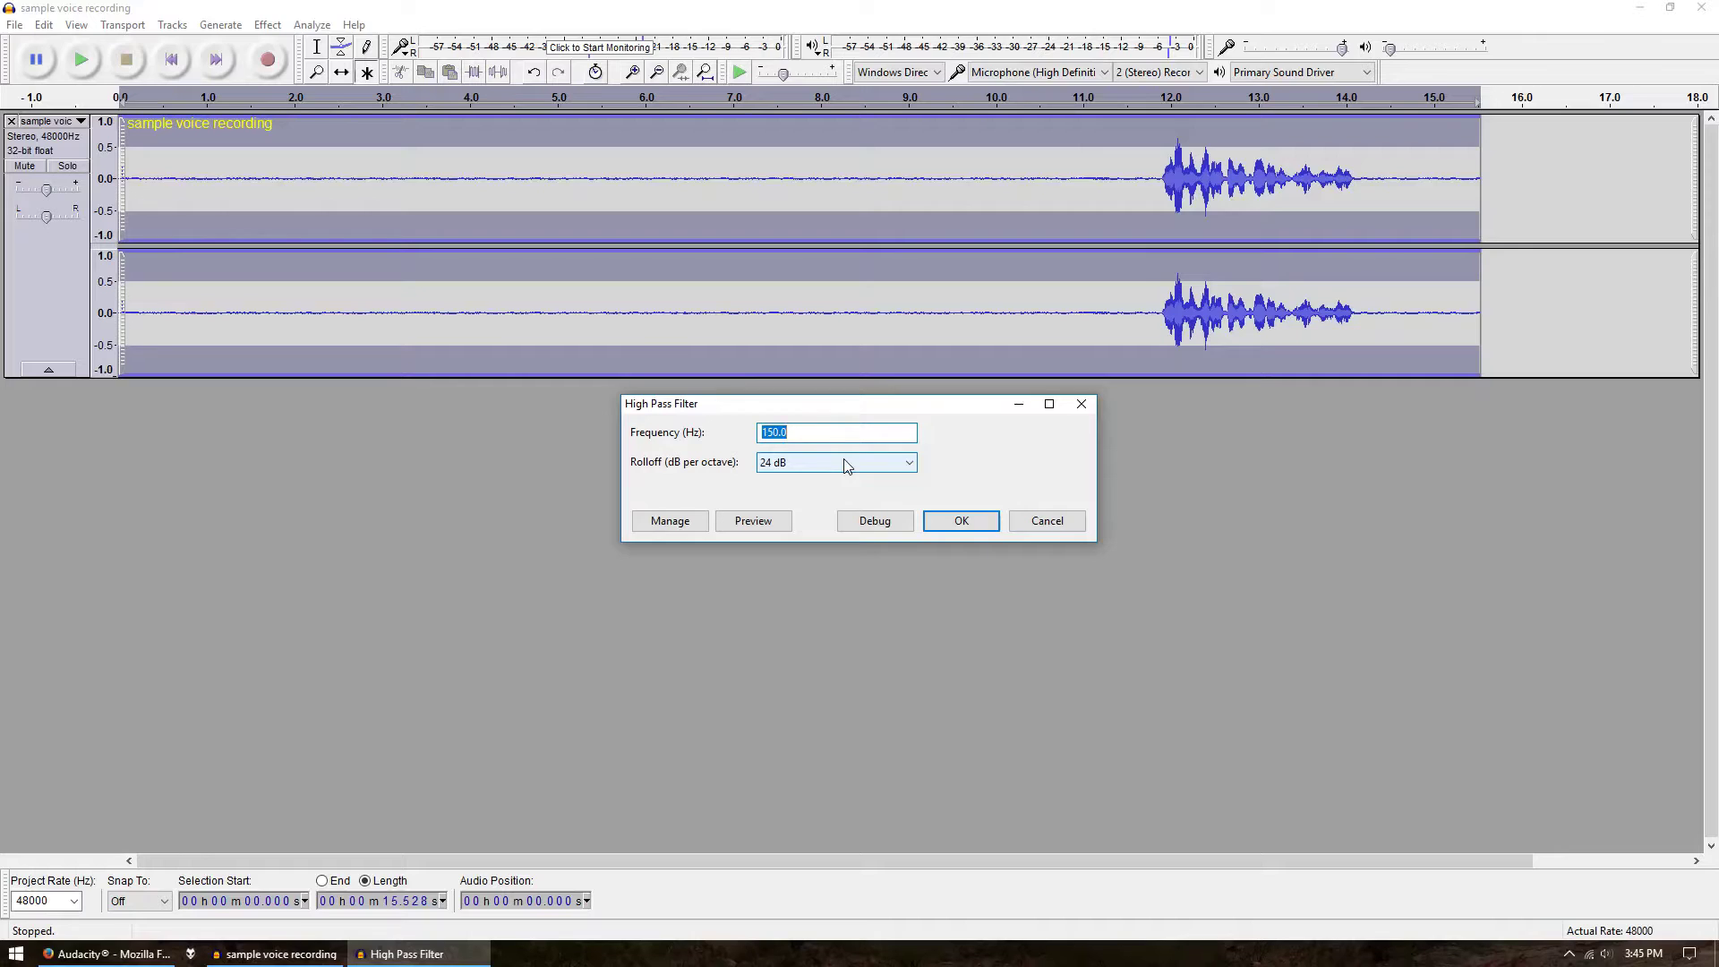
{"action": "left_click", "coordinate": [960, 519]}
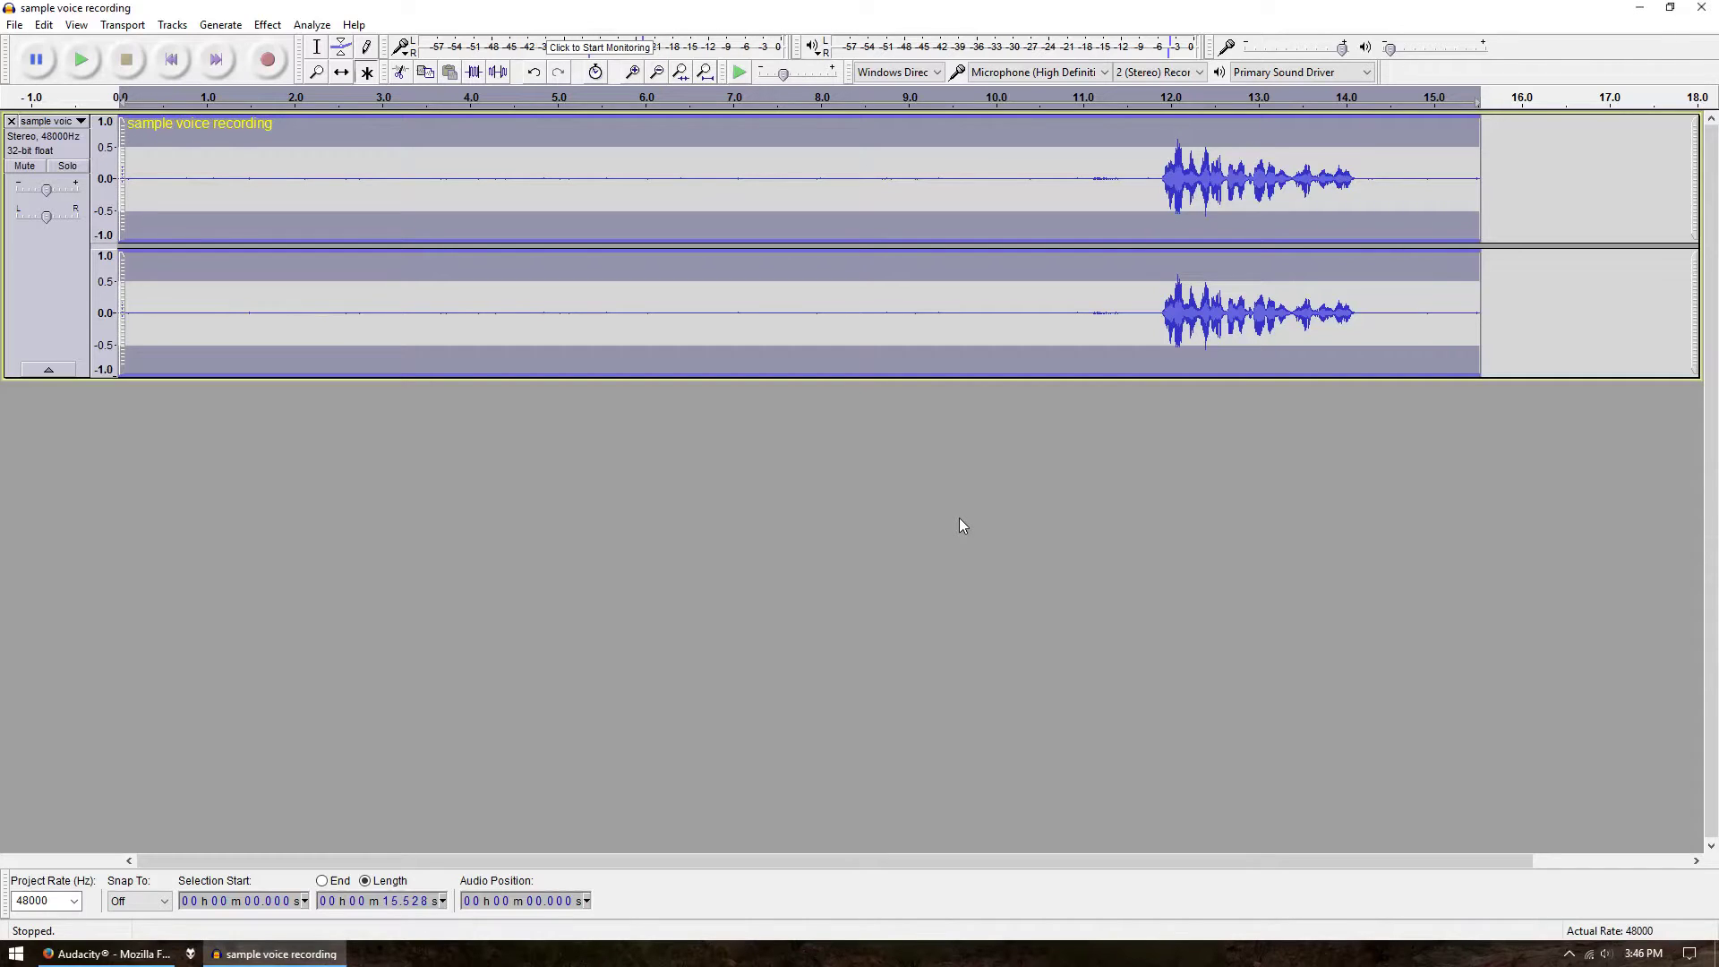
Run Normalize with DC offset removal and a -1.0 dB maximum amplitude
{"action": "left_click", "coordinate": [267, 24]}
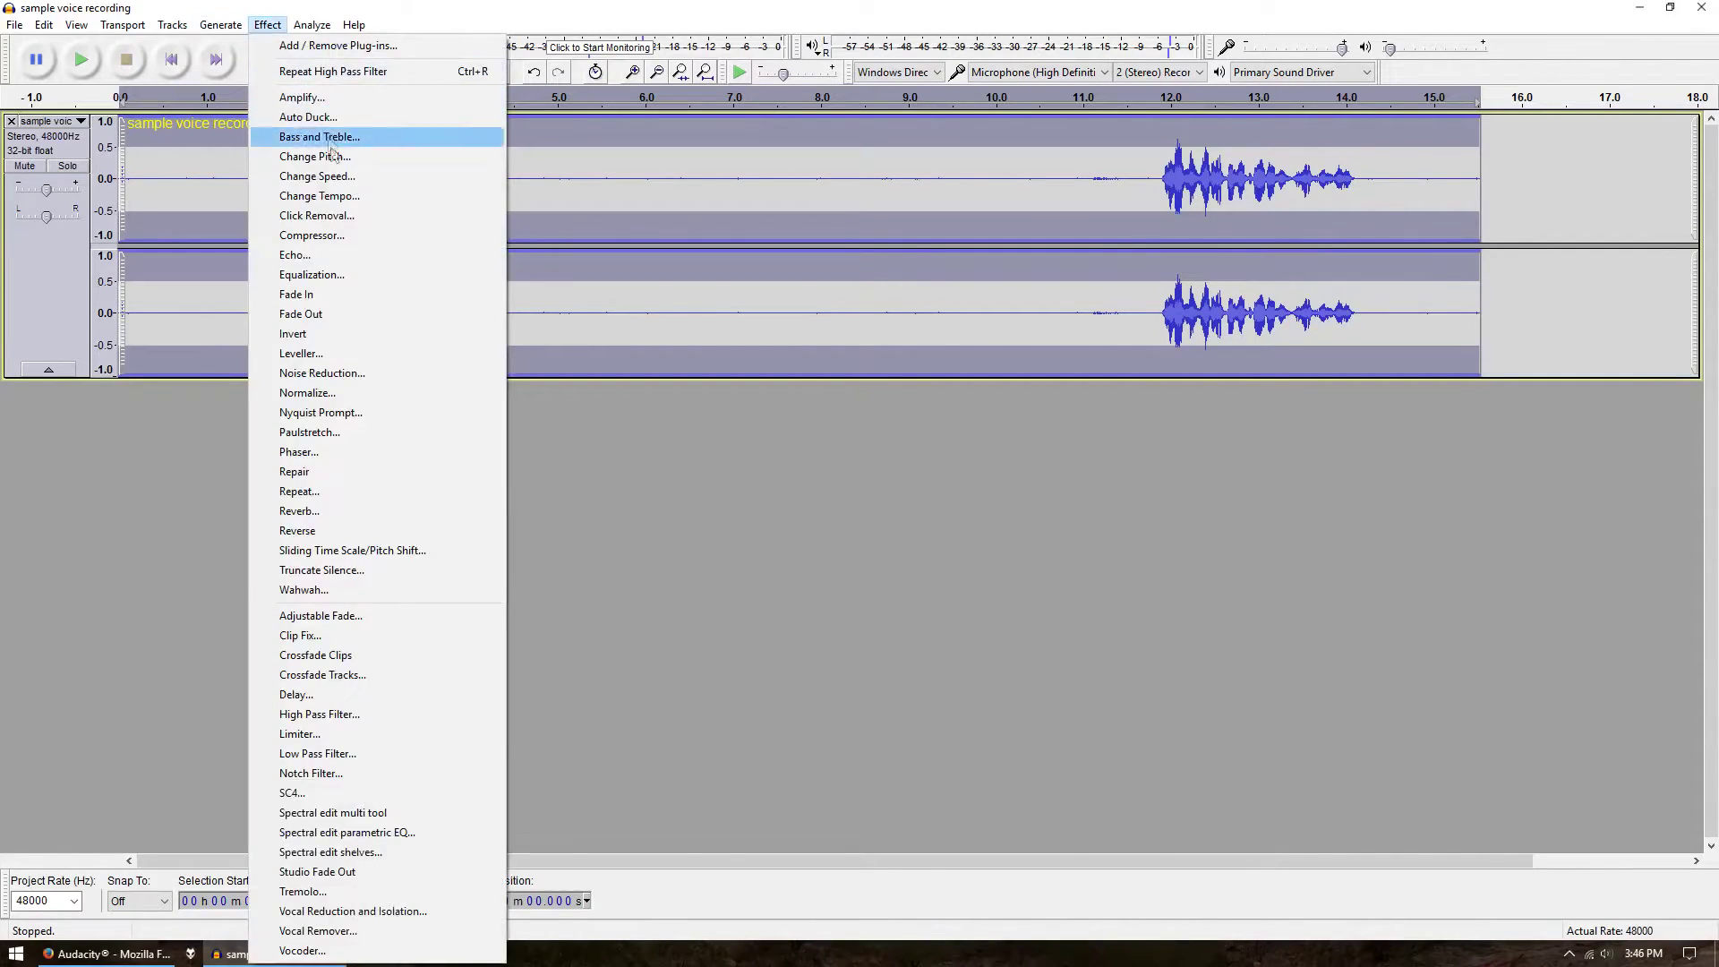
{"action": "left_click", "coordinate": [307, 393]}
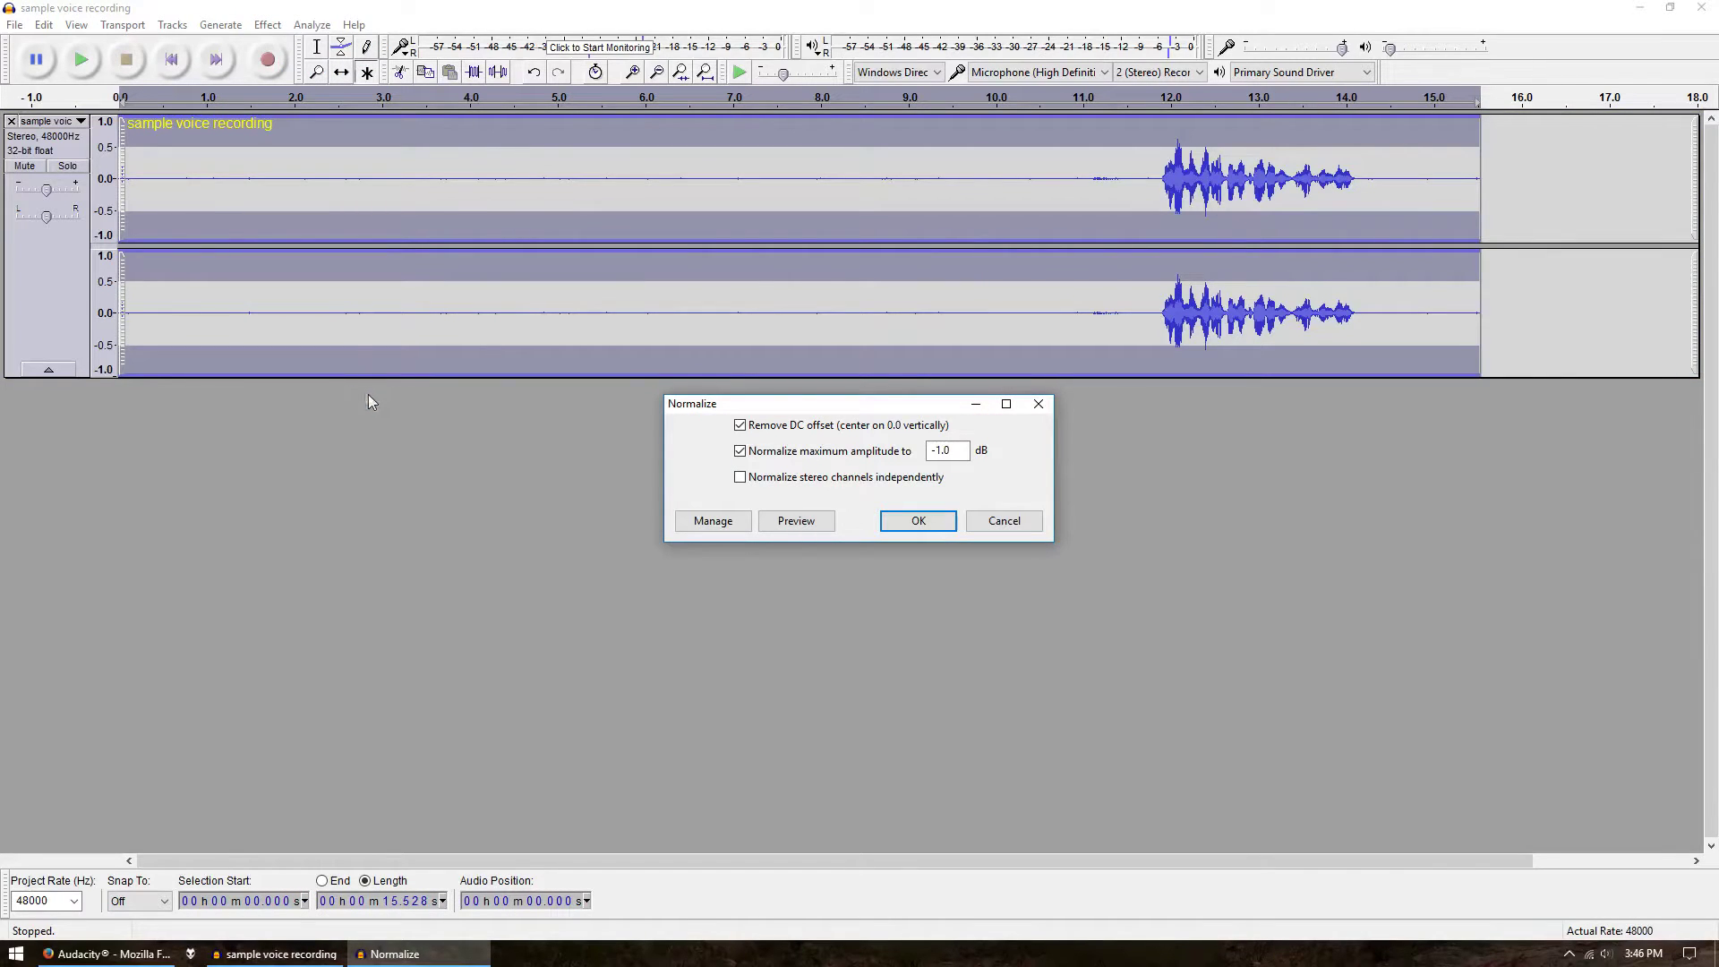
{"action": "left_click", "coordinate": [932, 528]}
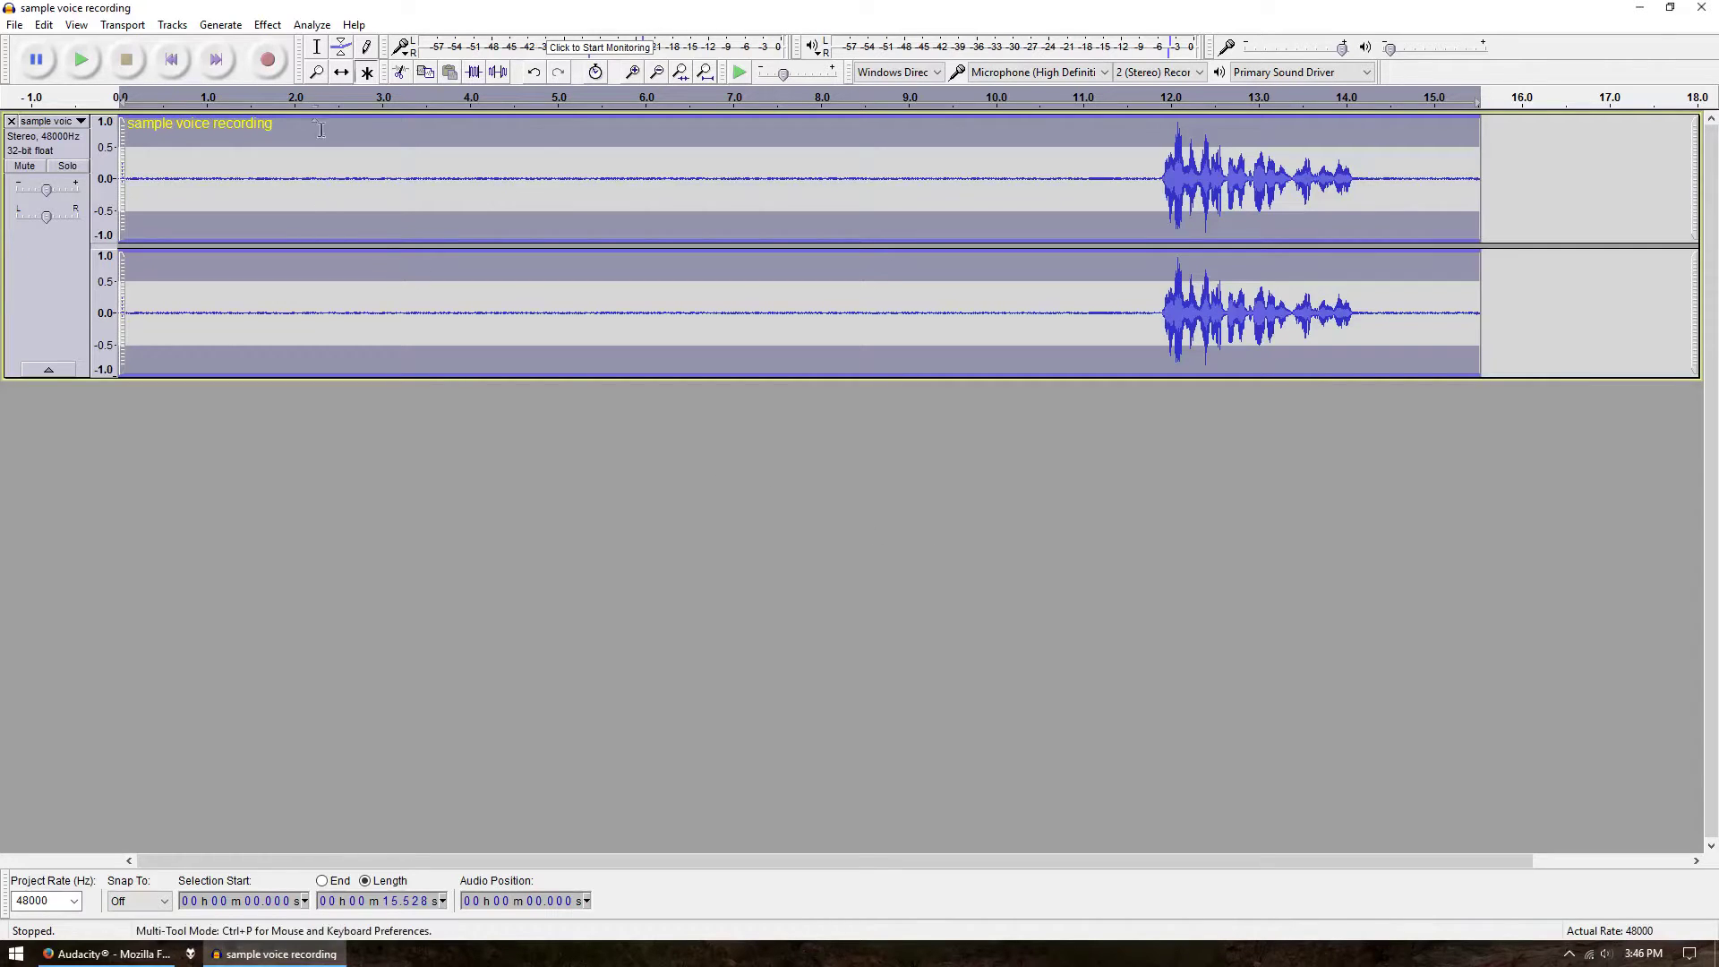
{"action": "left_click", "coordinate": [268, 25]}
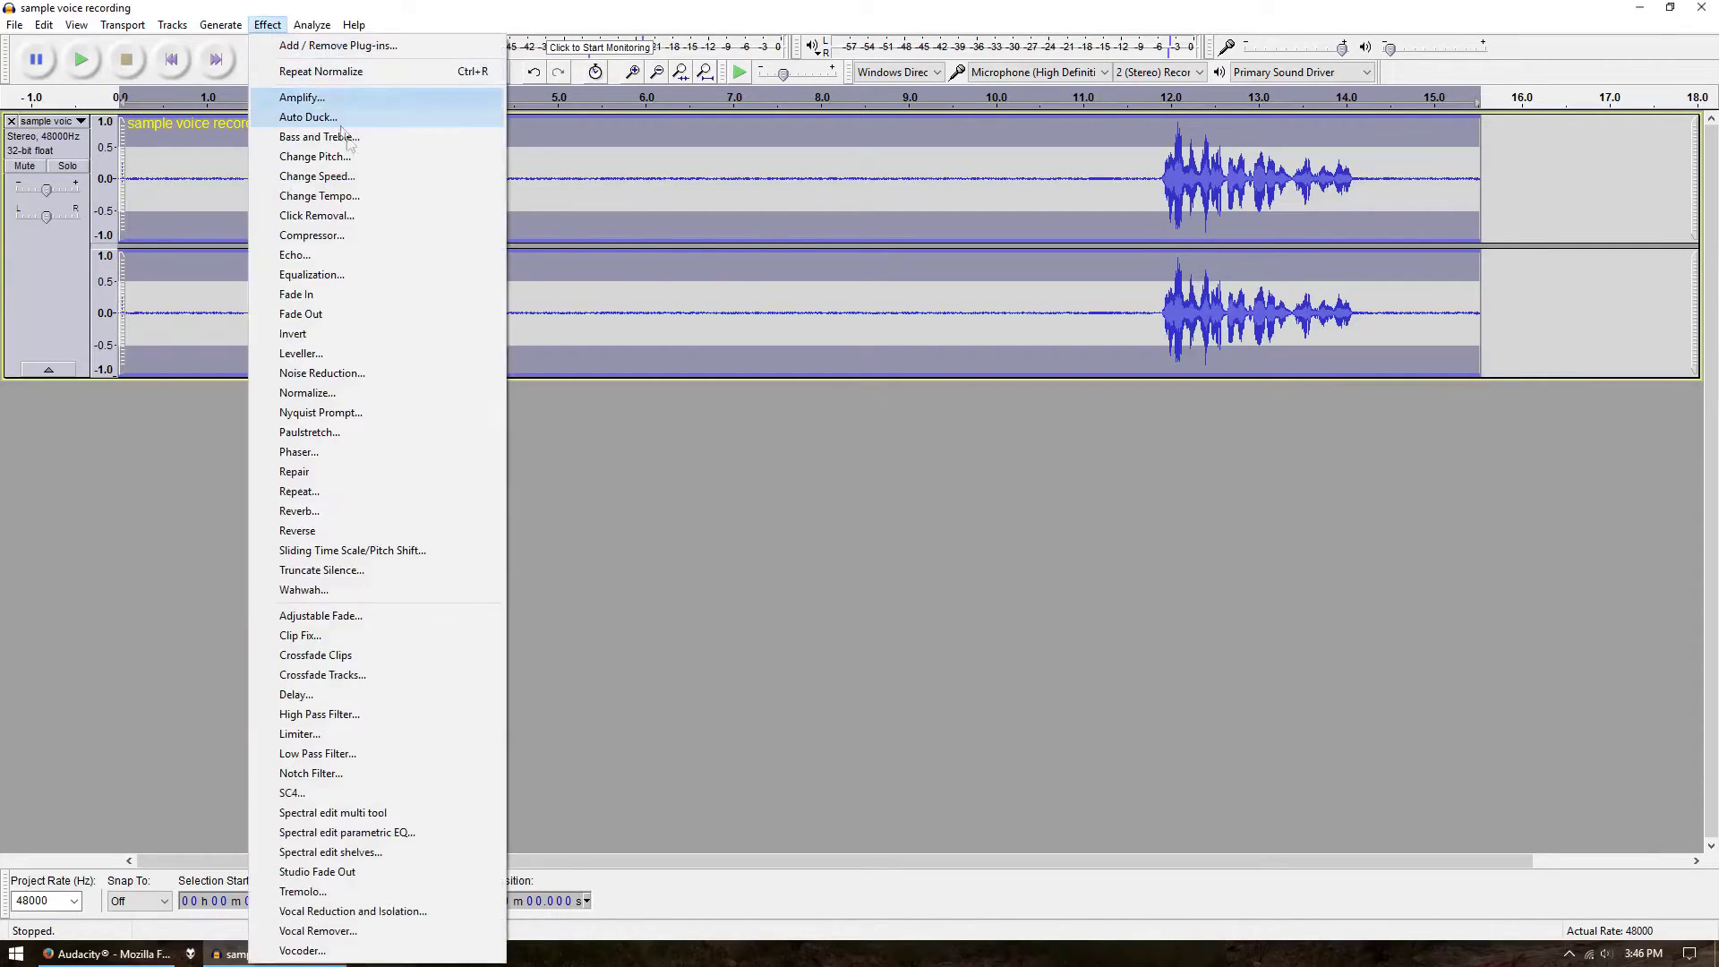
{"action": "left_click", "coordinate": [353, 215]}
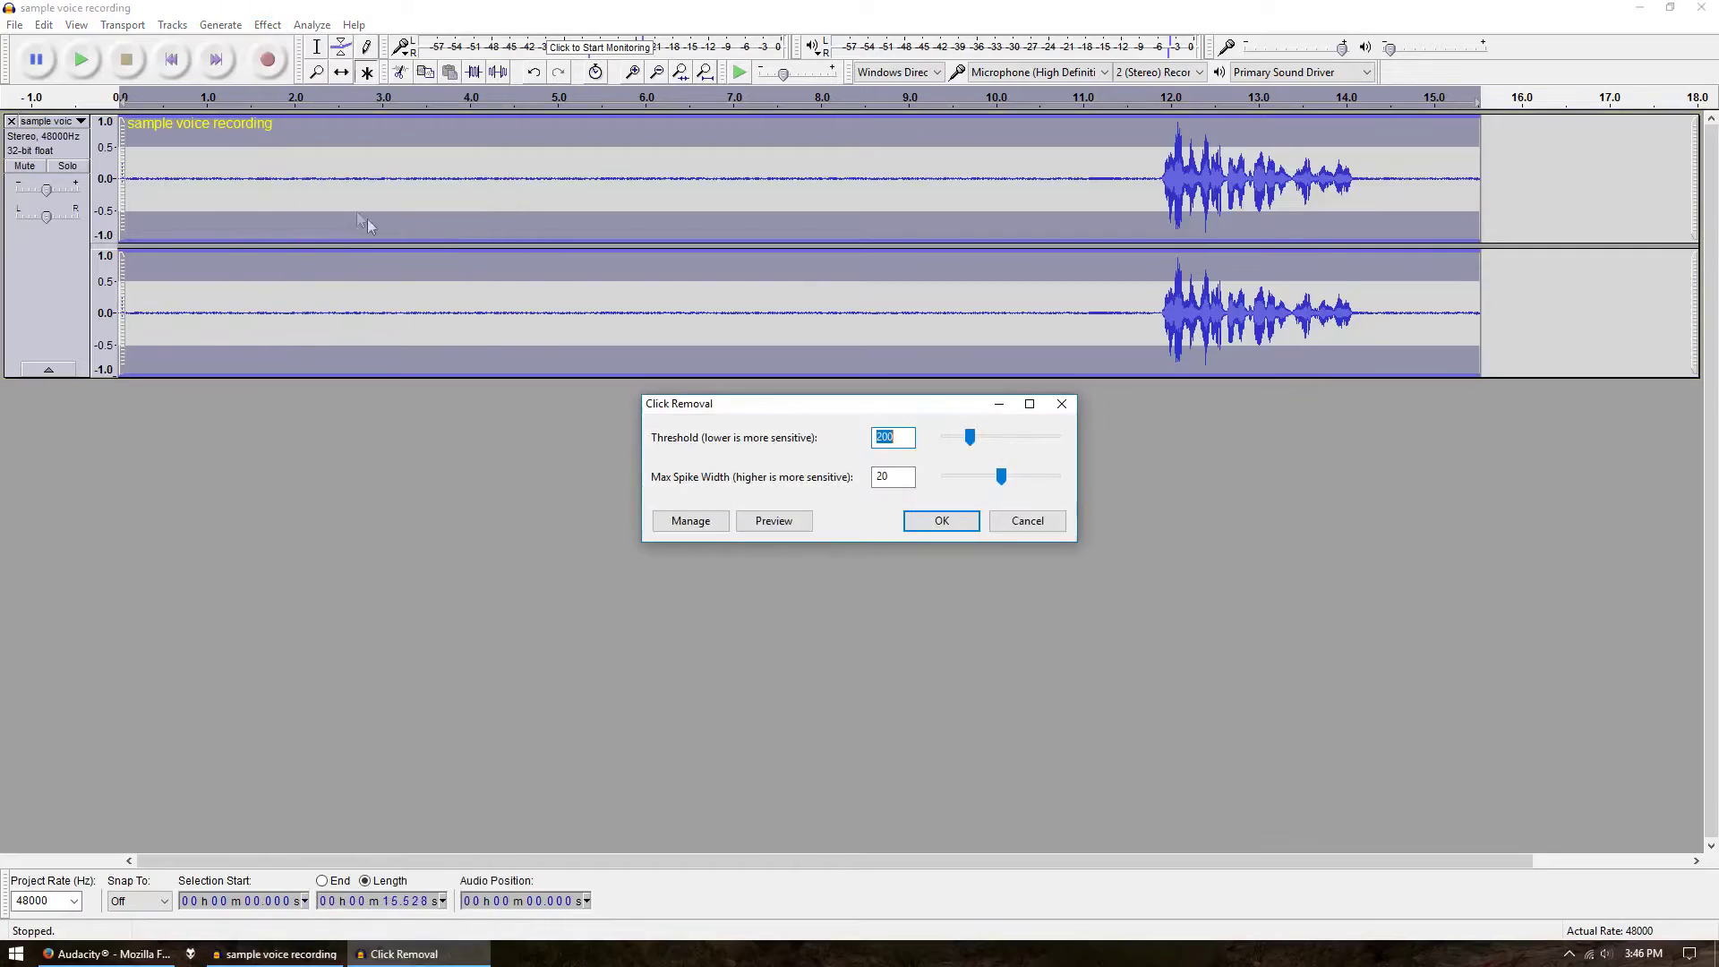
{"action": "left_click", "coordinate": [1026, 521]}
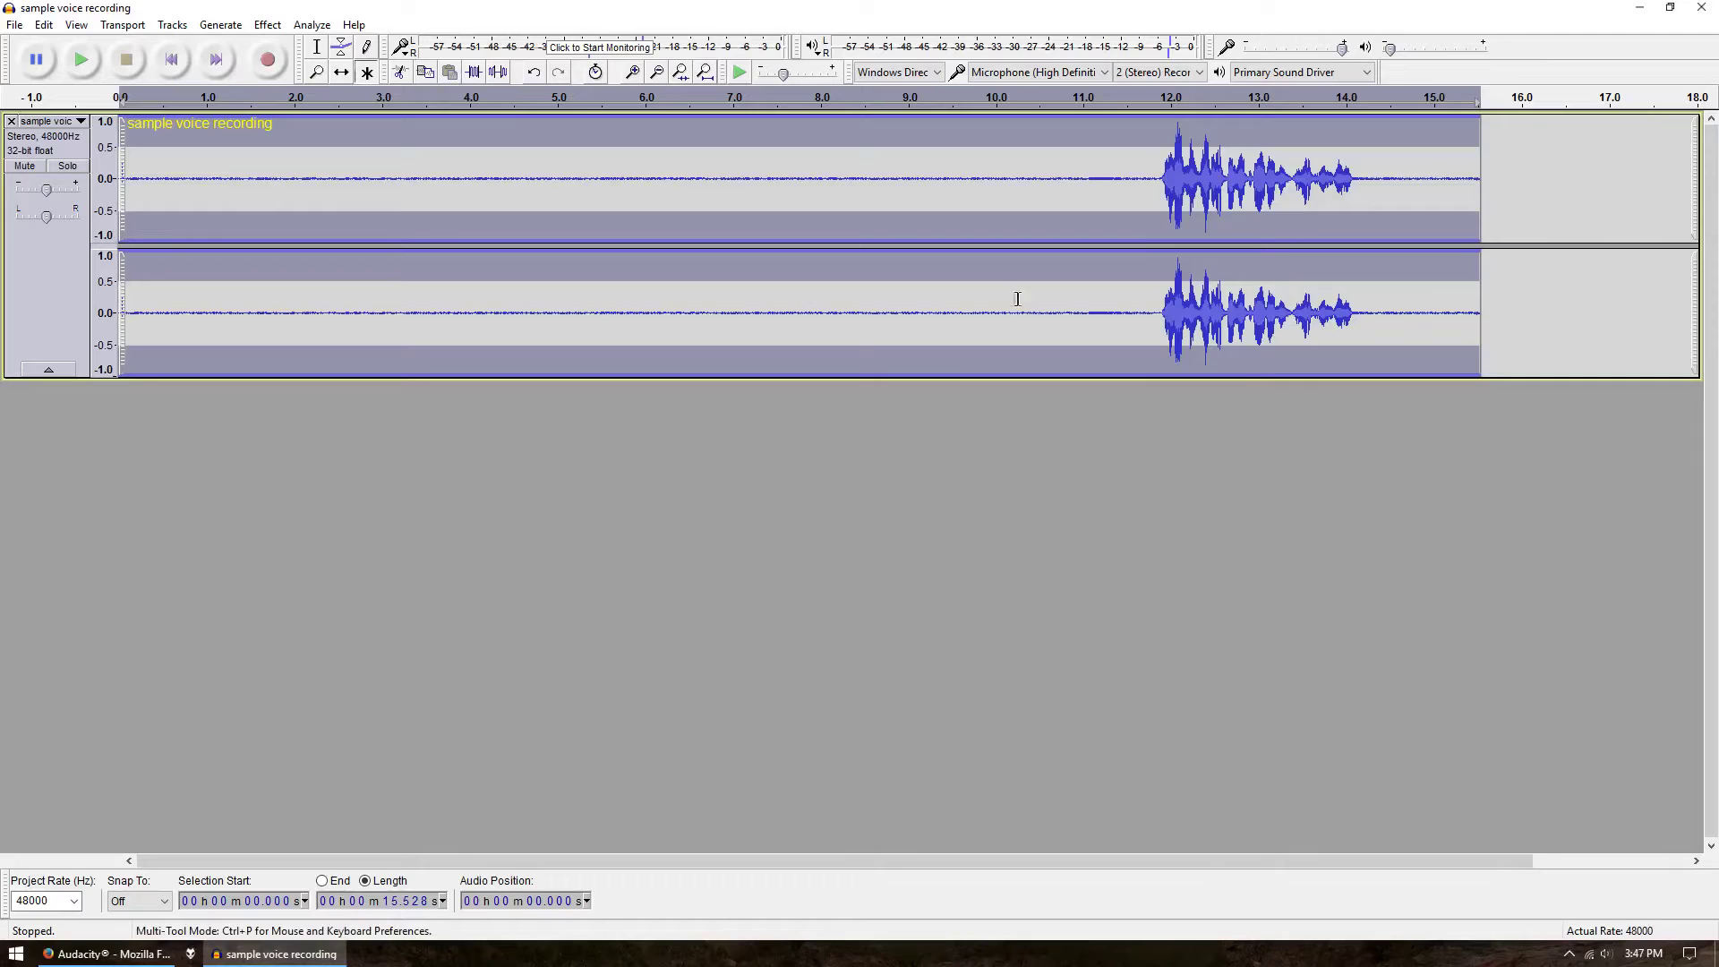
{"action": "left_click_drag", "start_coordinate": [1041, 283], "coordinate": [192, 246]}
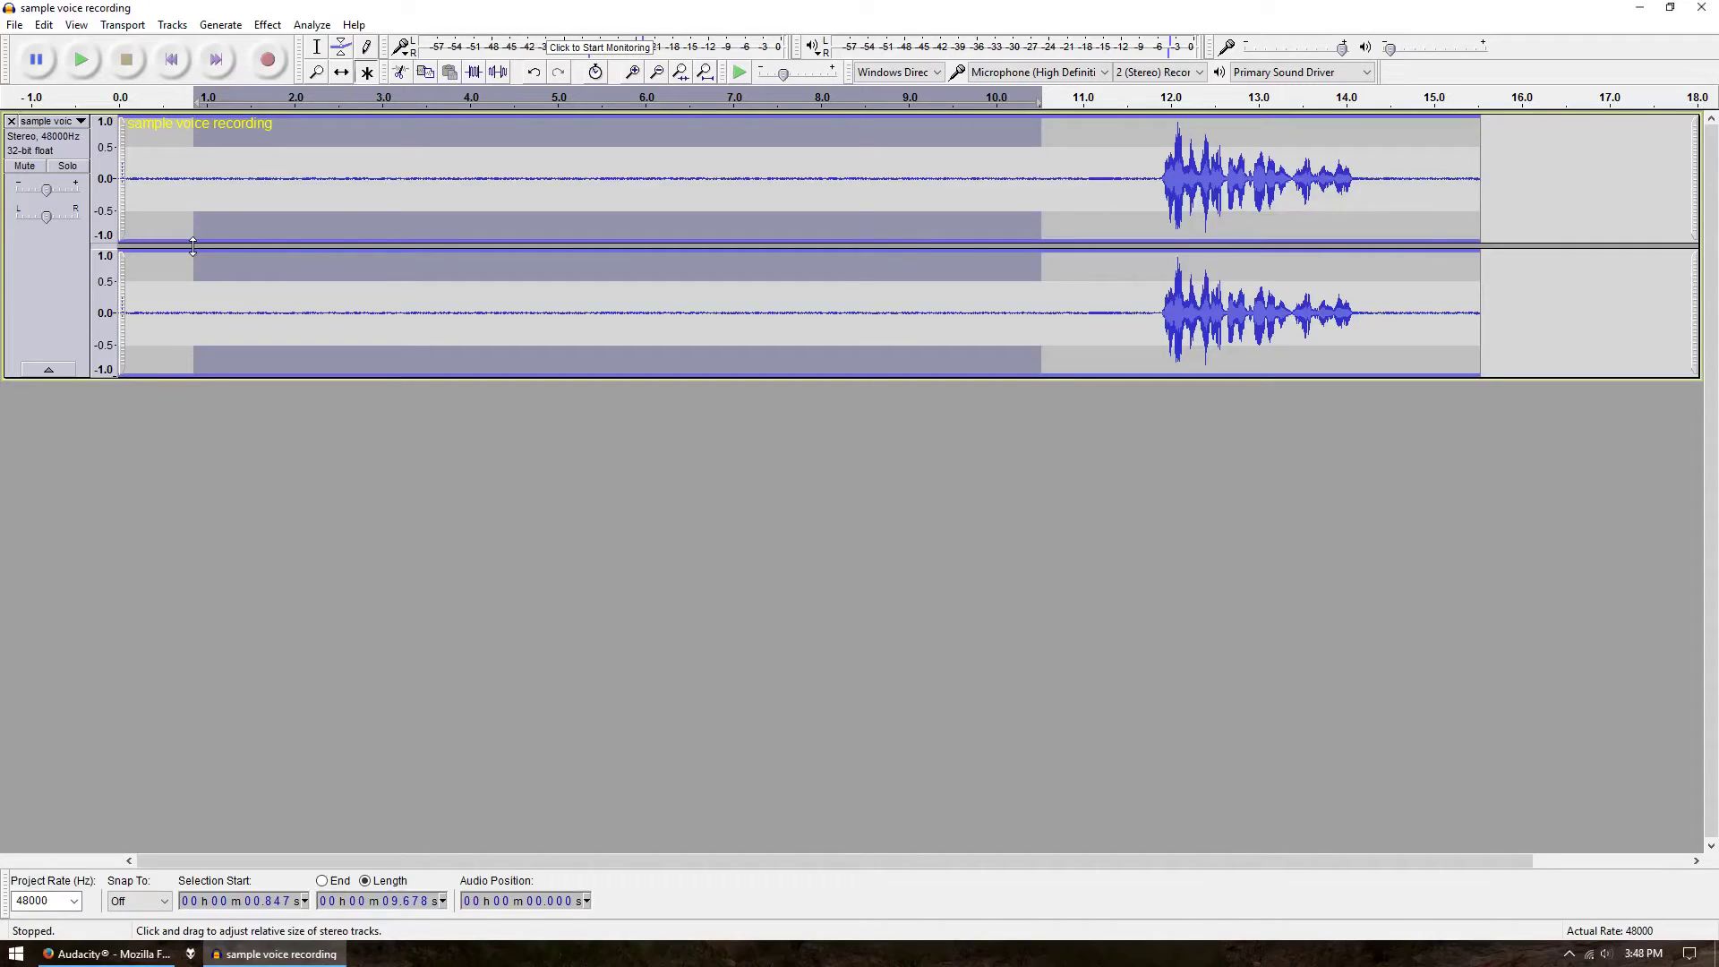
Reselect the quiet stretch from about 0.84 to 10.6 s and save it as the Noise Reduction profile
{"action": "left_click", "coordinate": [1066, 261]}
{"action": "left_click_drag", "start_coordinate": [1066, 267], "coordinate": [191, 262]}
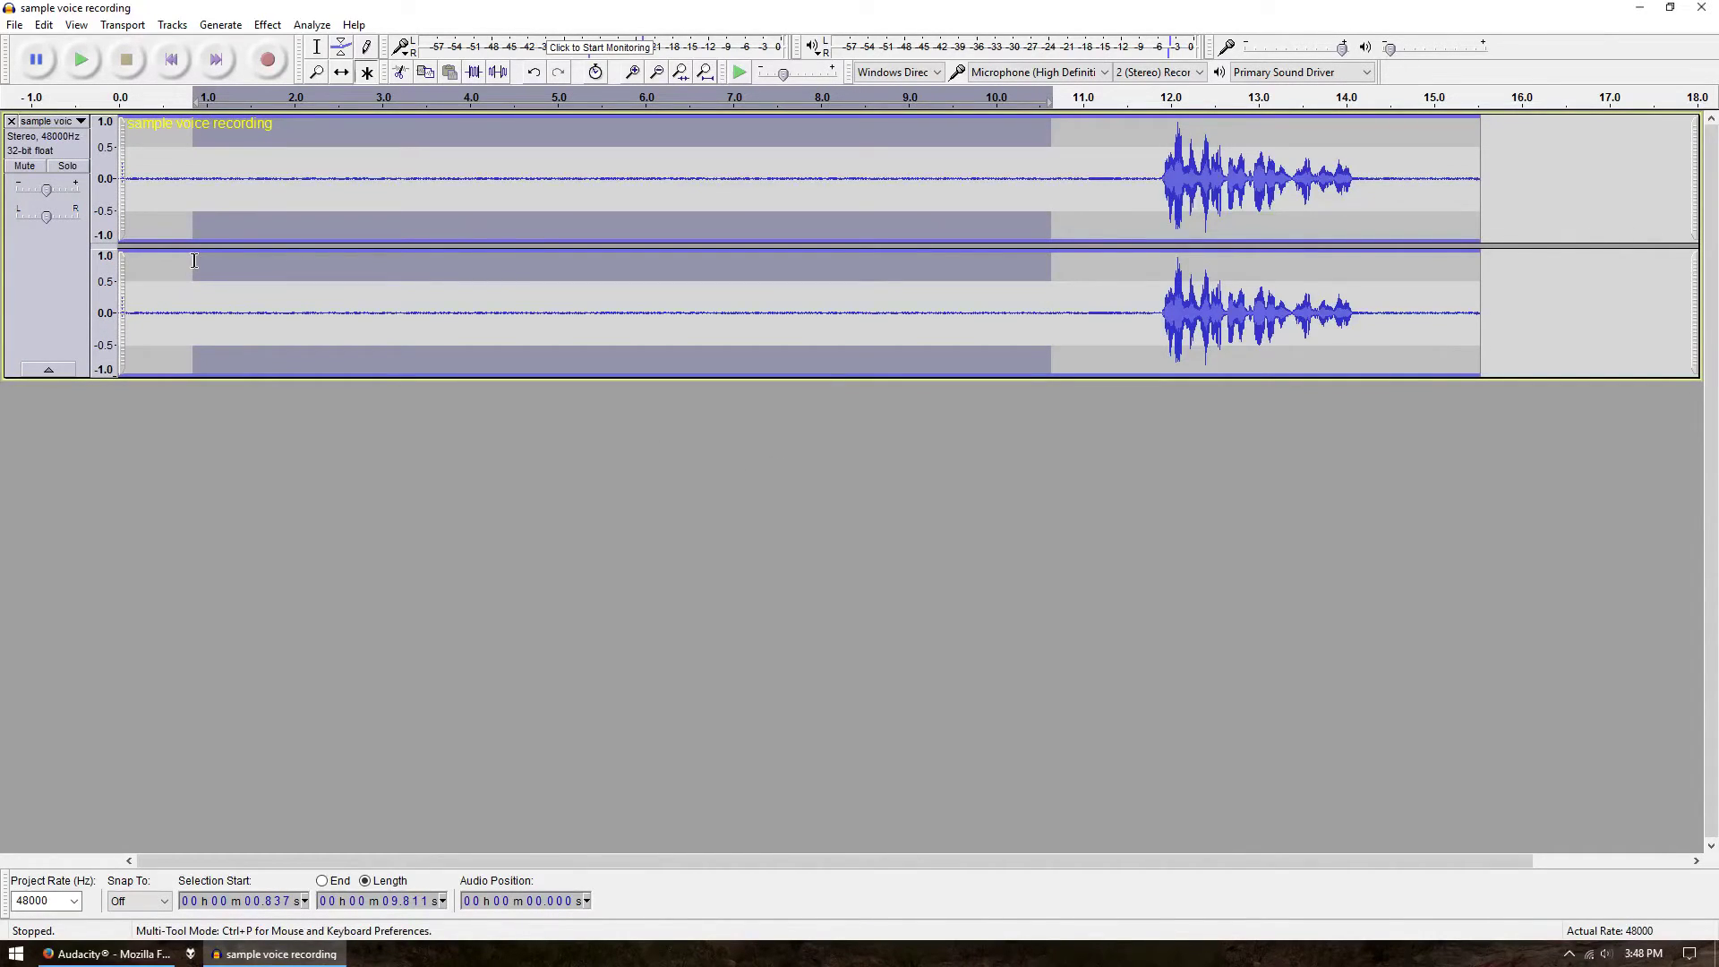
{"action": "left_click", "coordinate": [267, 24]}
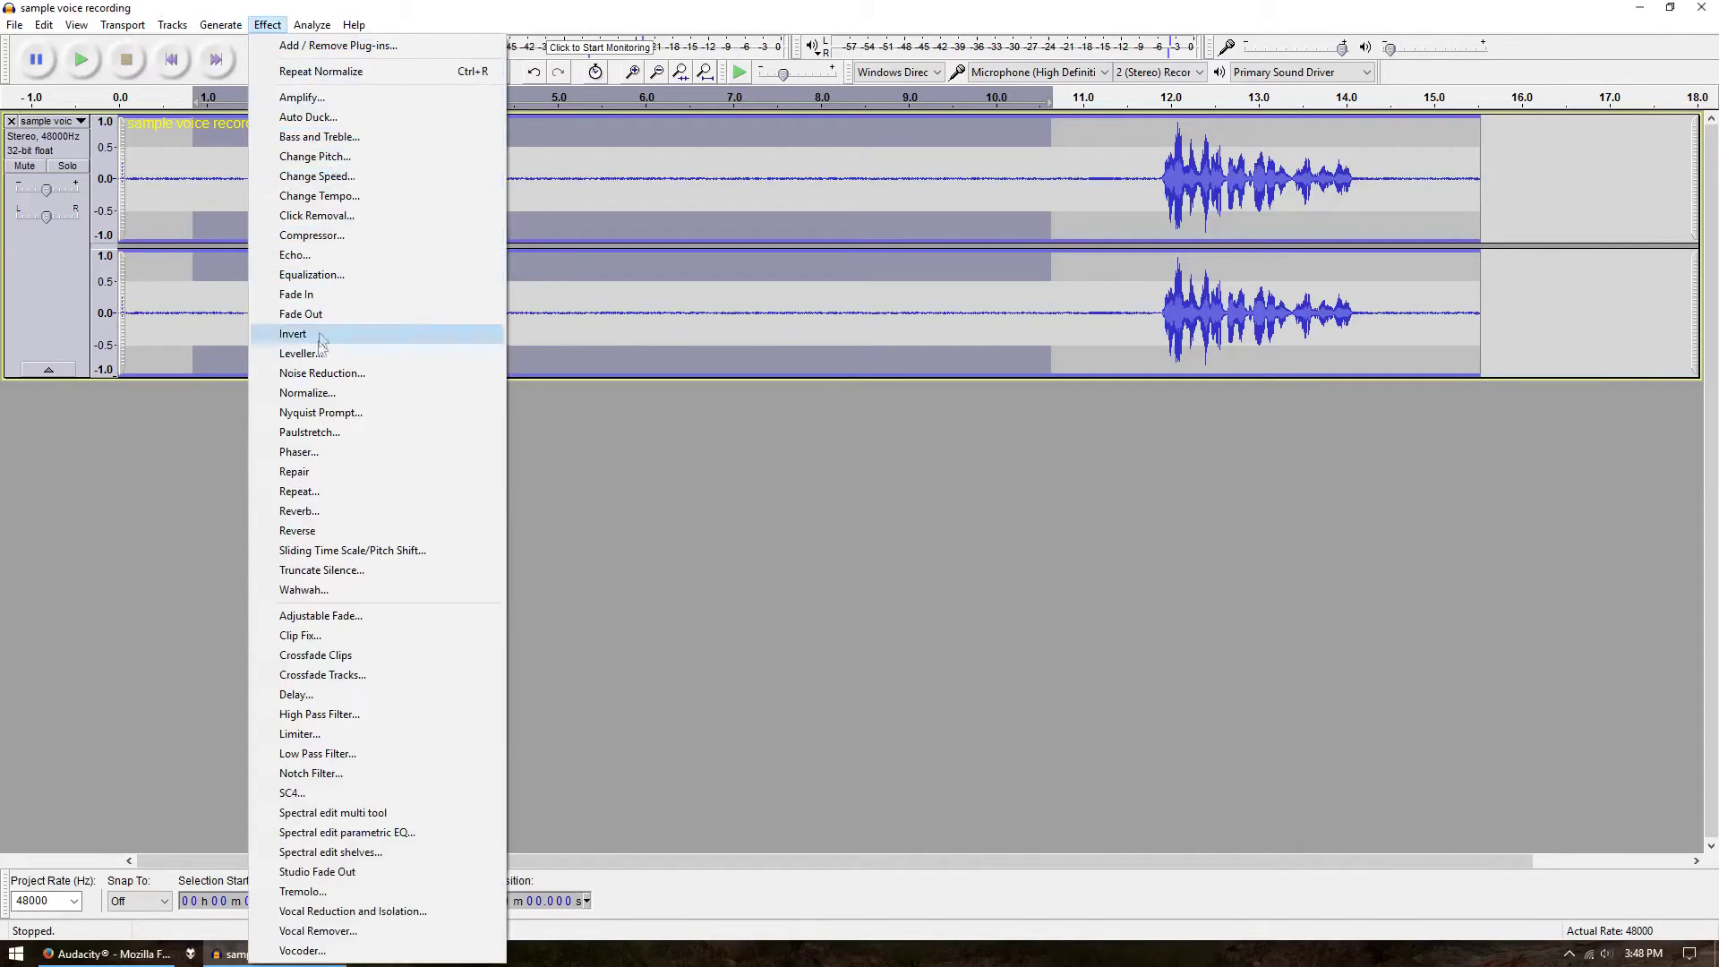
{"action": "left_click", "coordinate": [320, 374]}
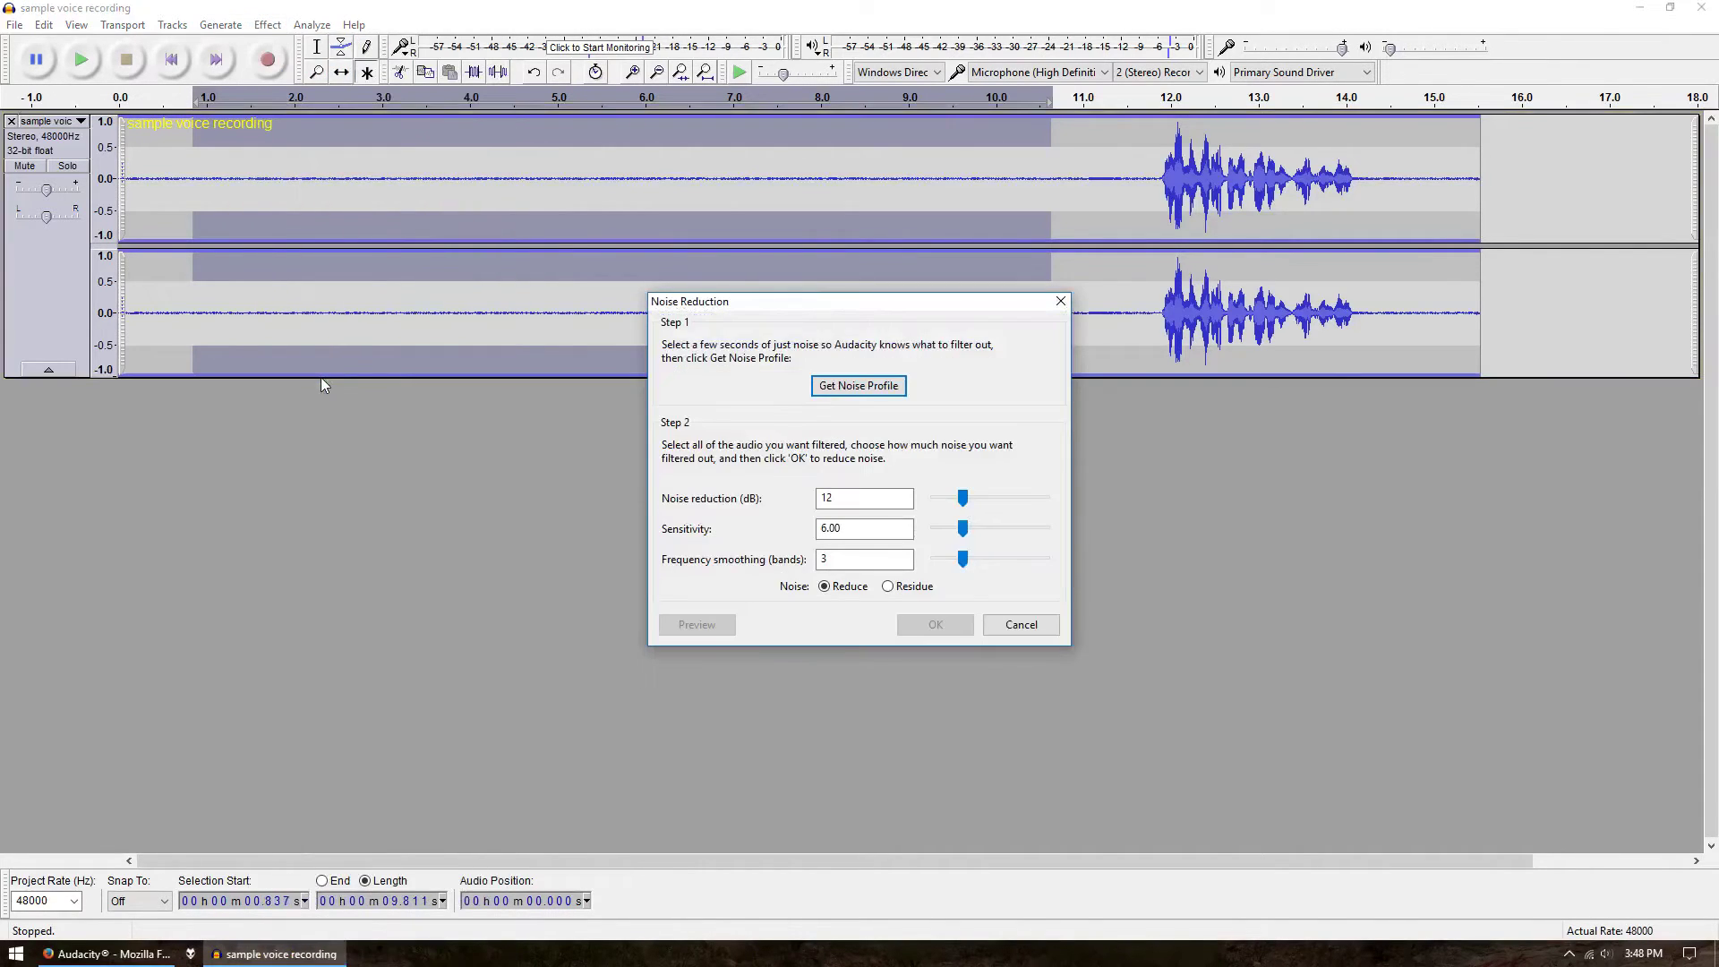
{"action": "left_click", "coordinate": [858, 386]}
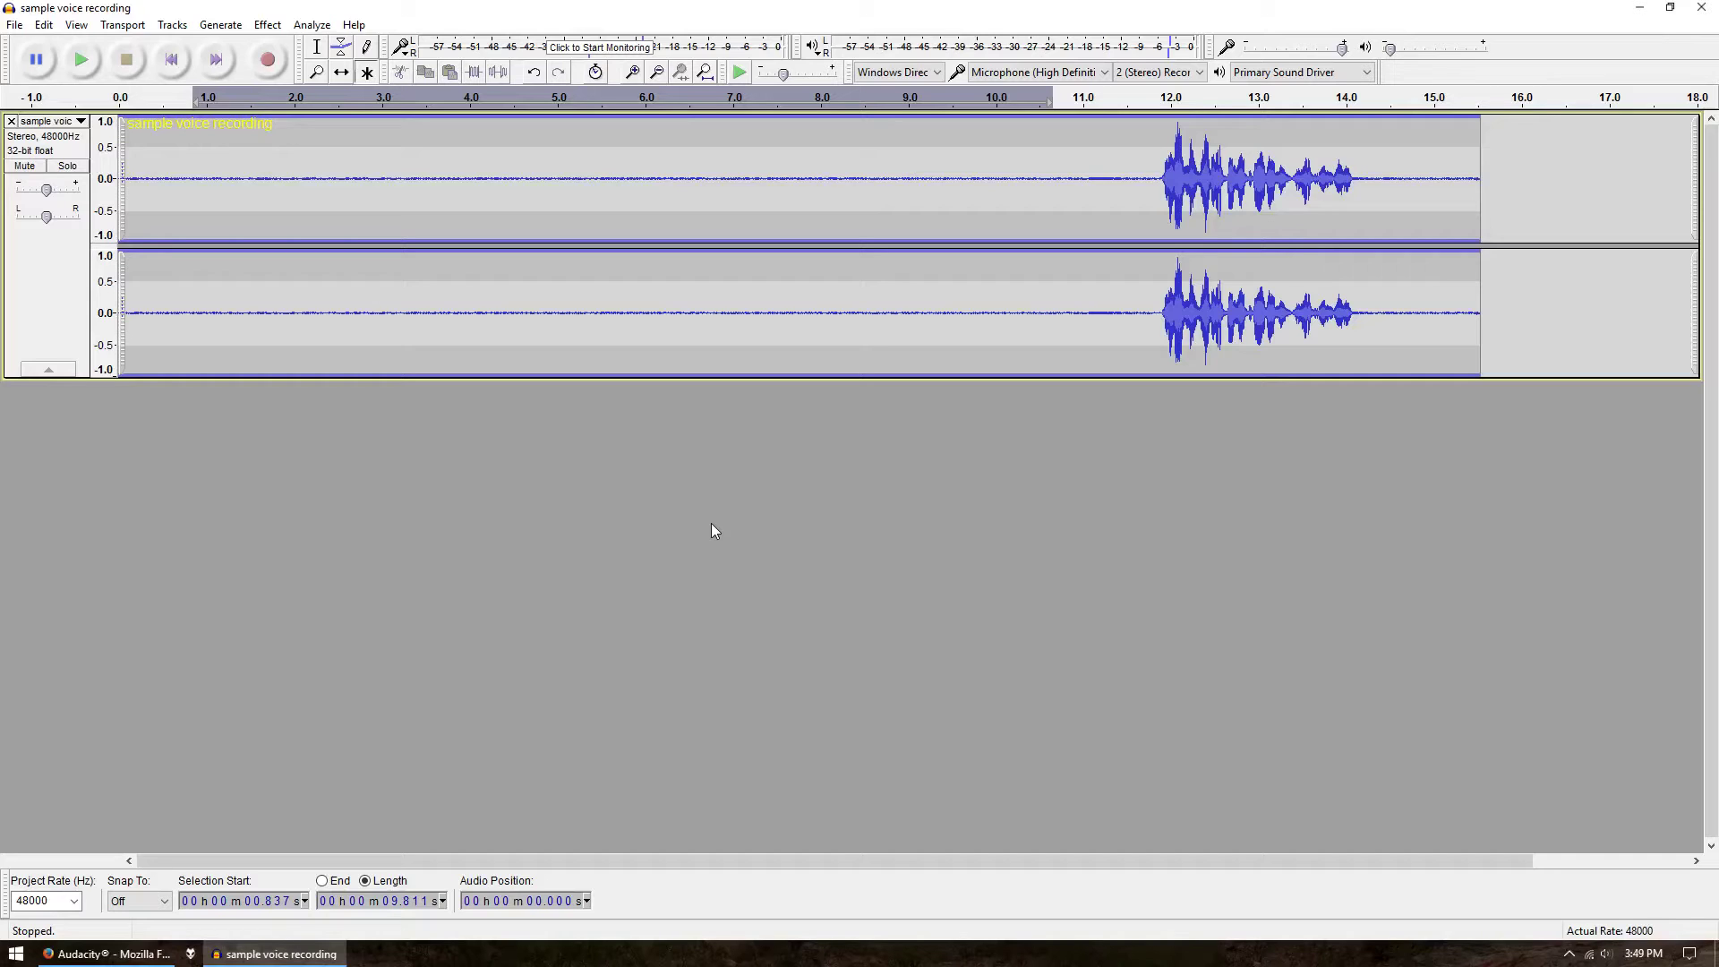
Run Noise Reduction with default settings on the entire track
{"action": "left_click", "coordinate": [268, 25]}
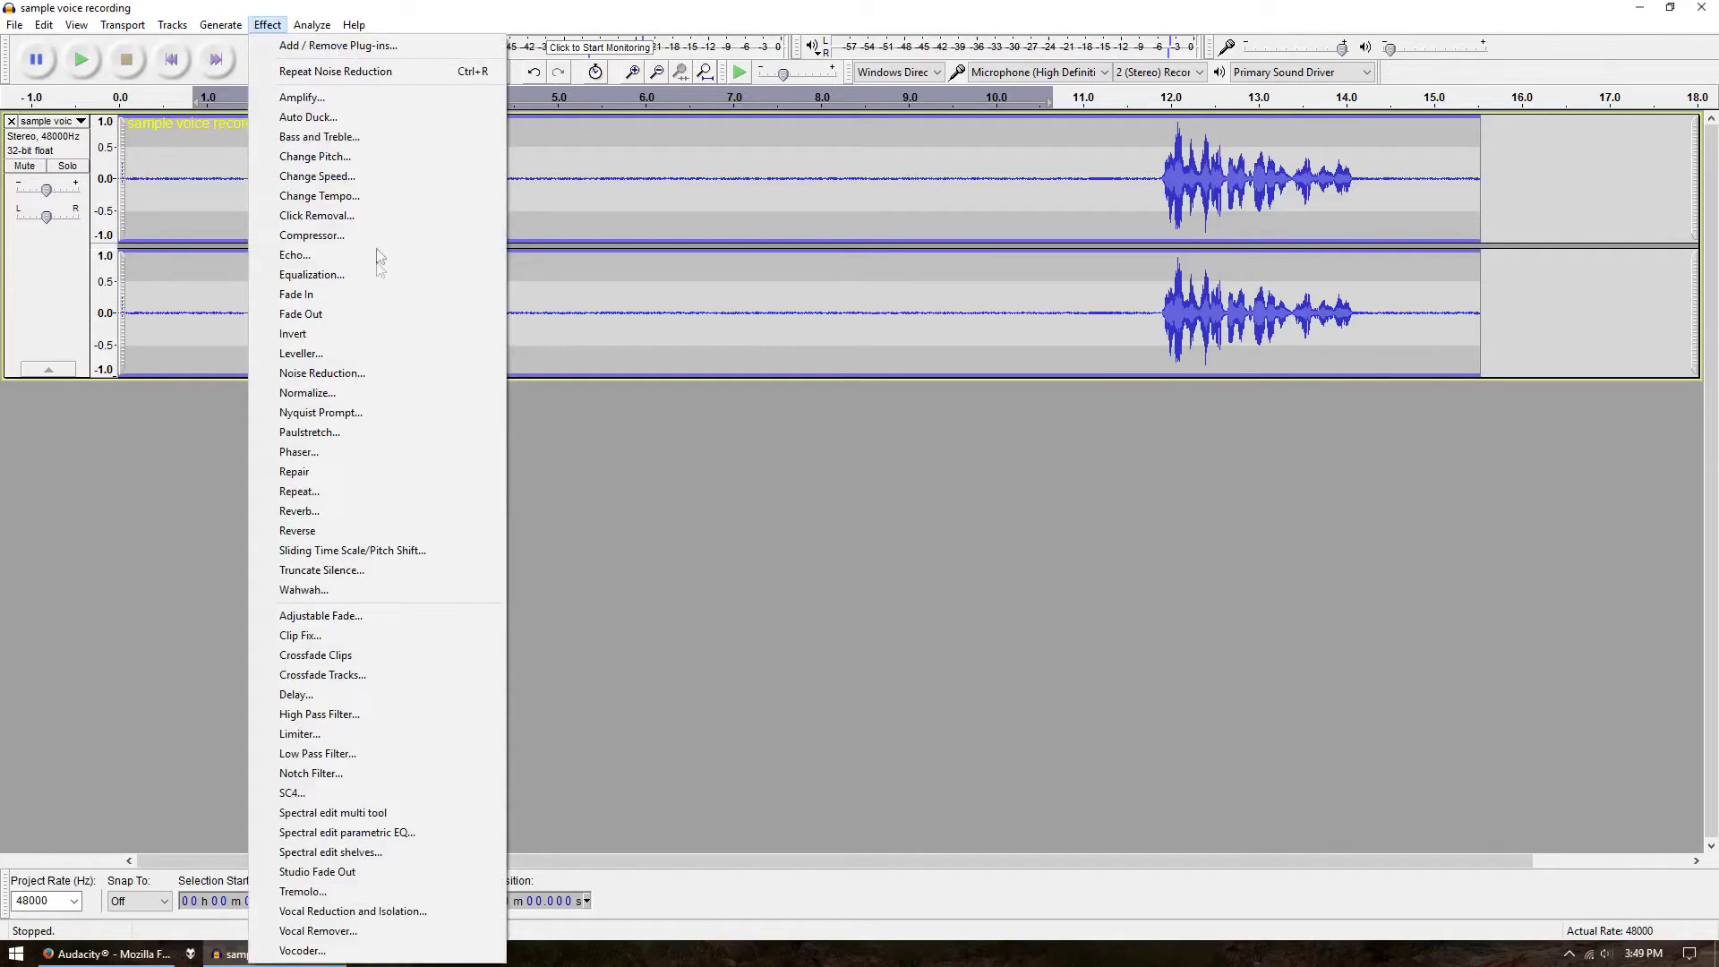
{"action": "left_click", "coordinate": [320, 374]}
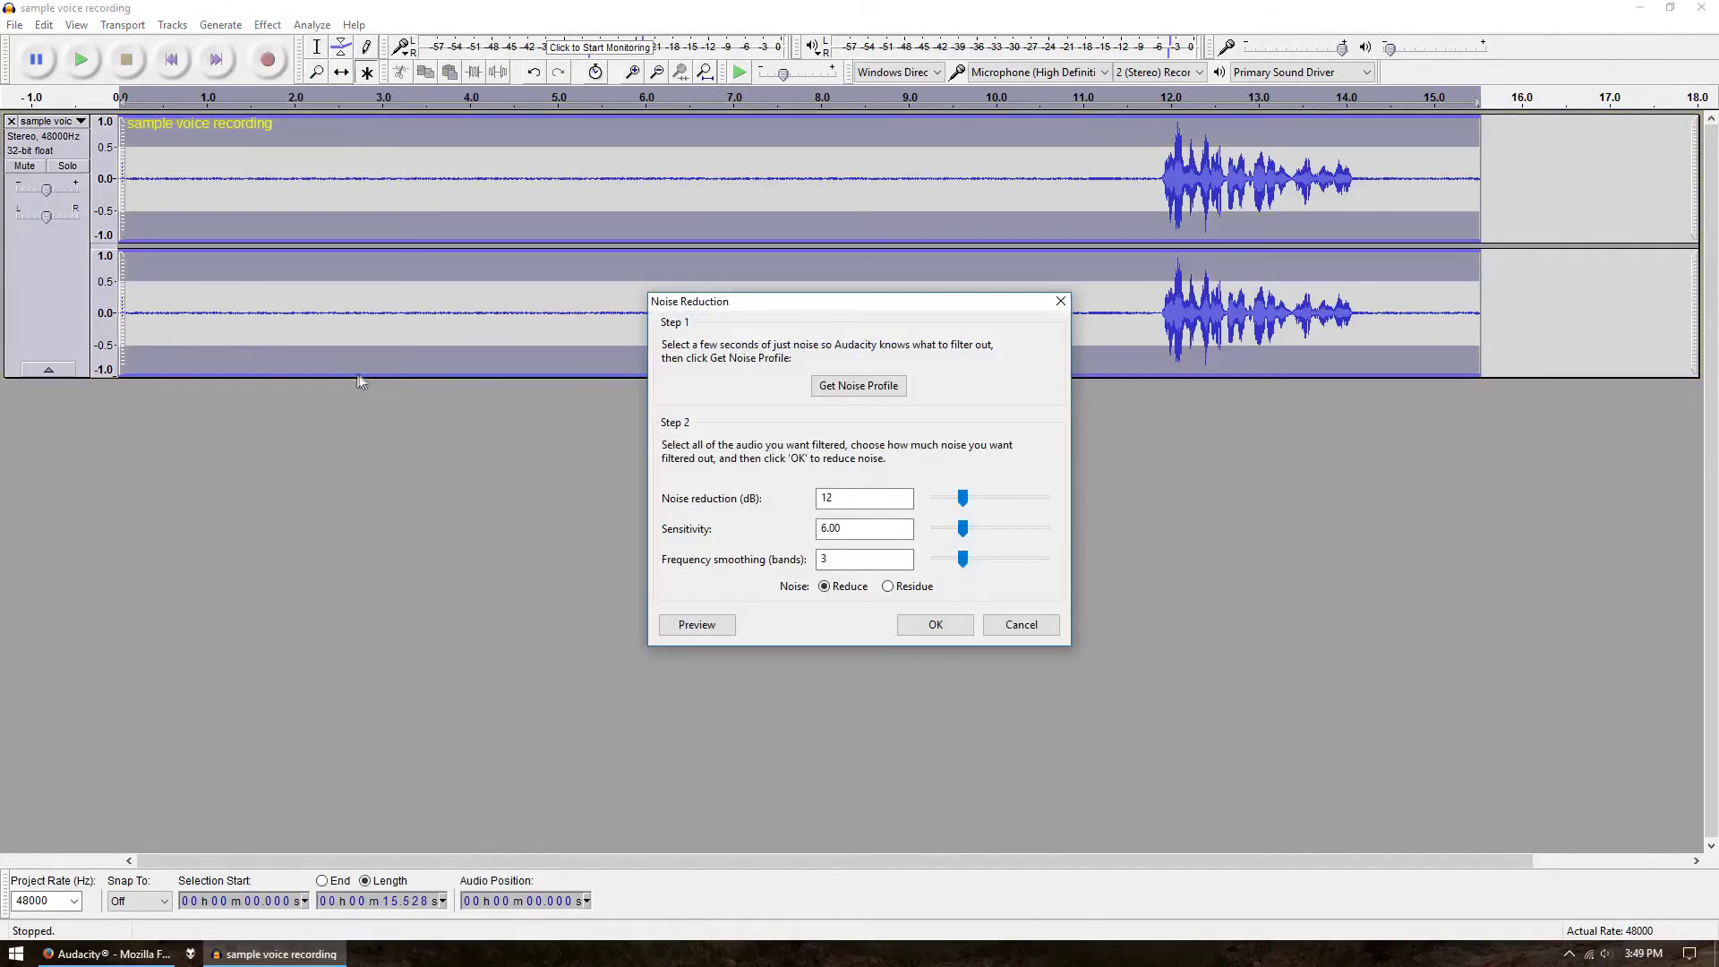
{"action": "left_click", "coordinate": [928, 629]}
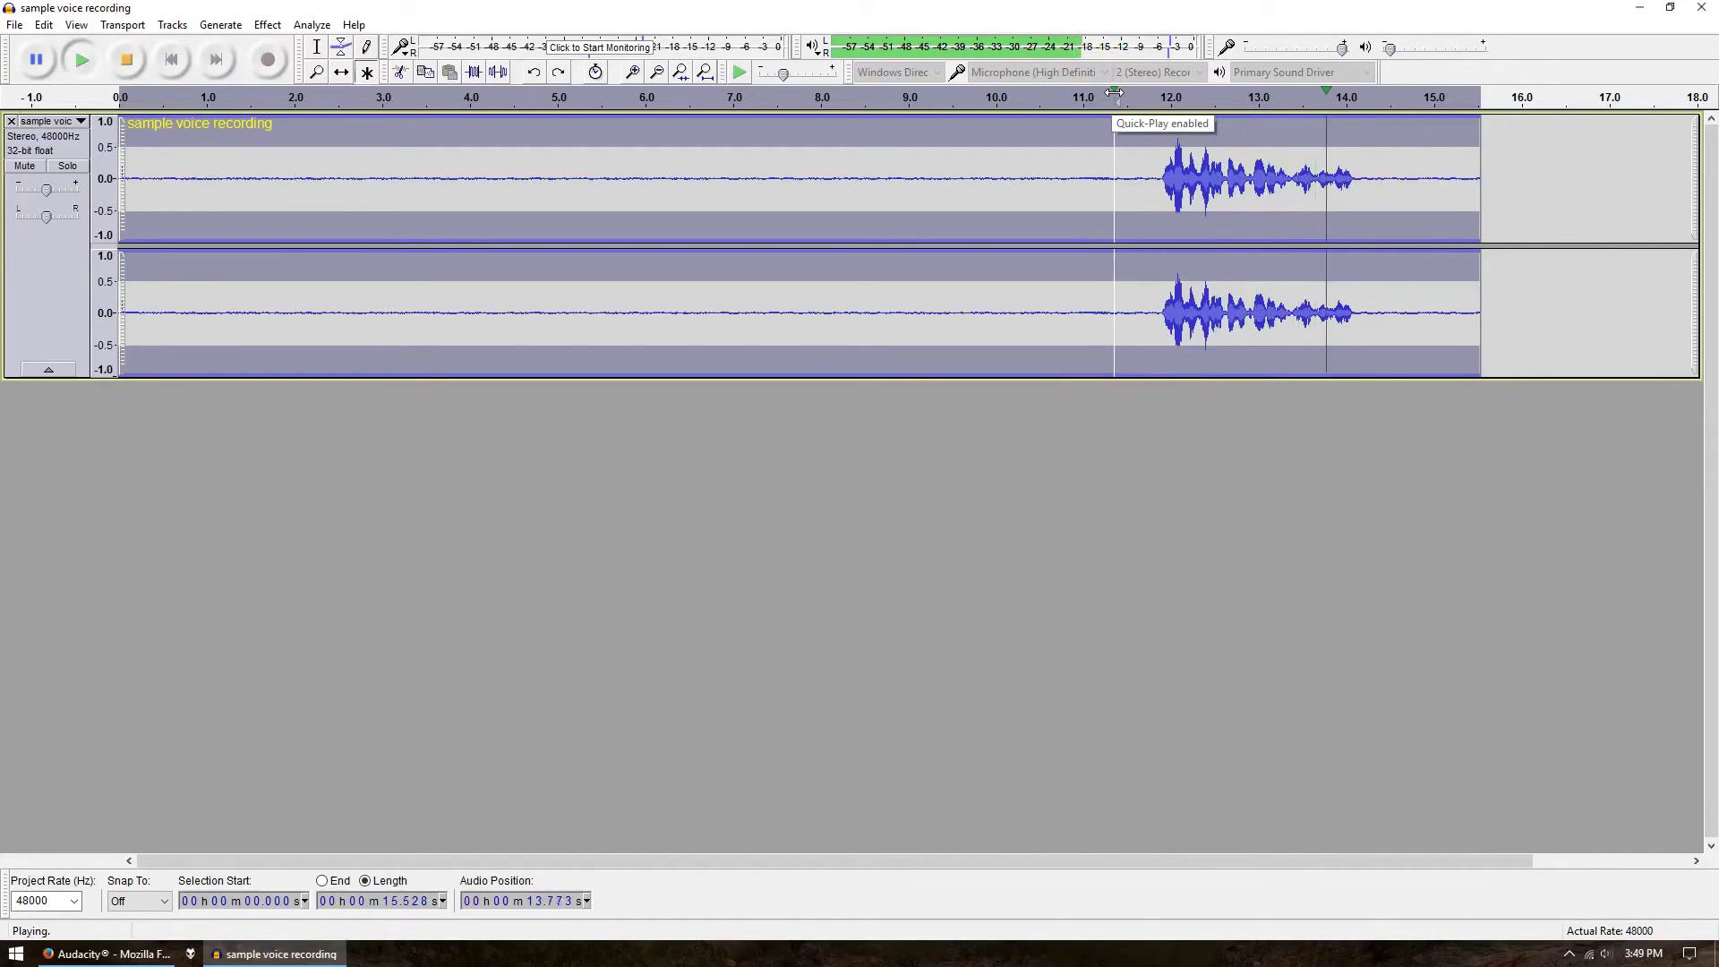
{"action": "left_click", "coordinate": [126, 59]}
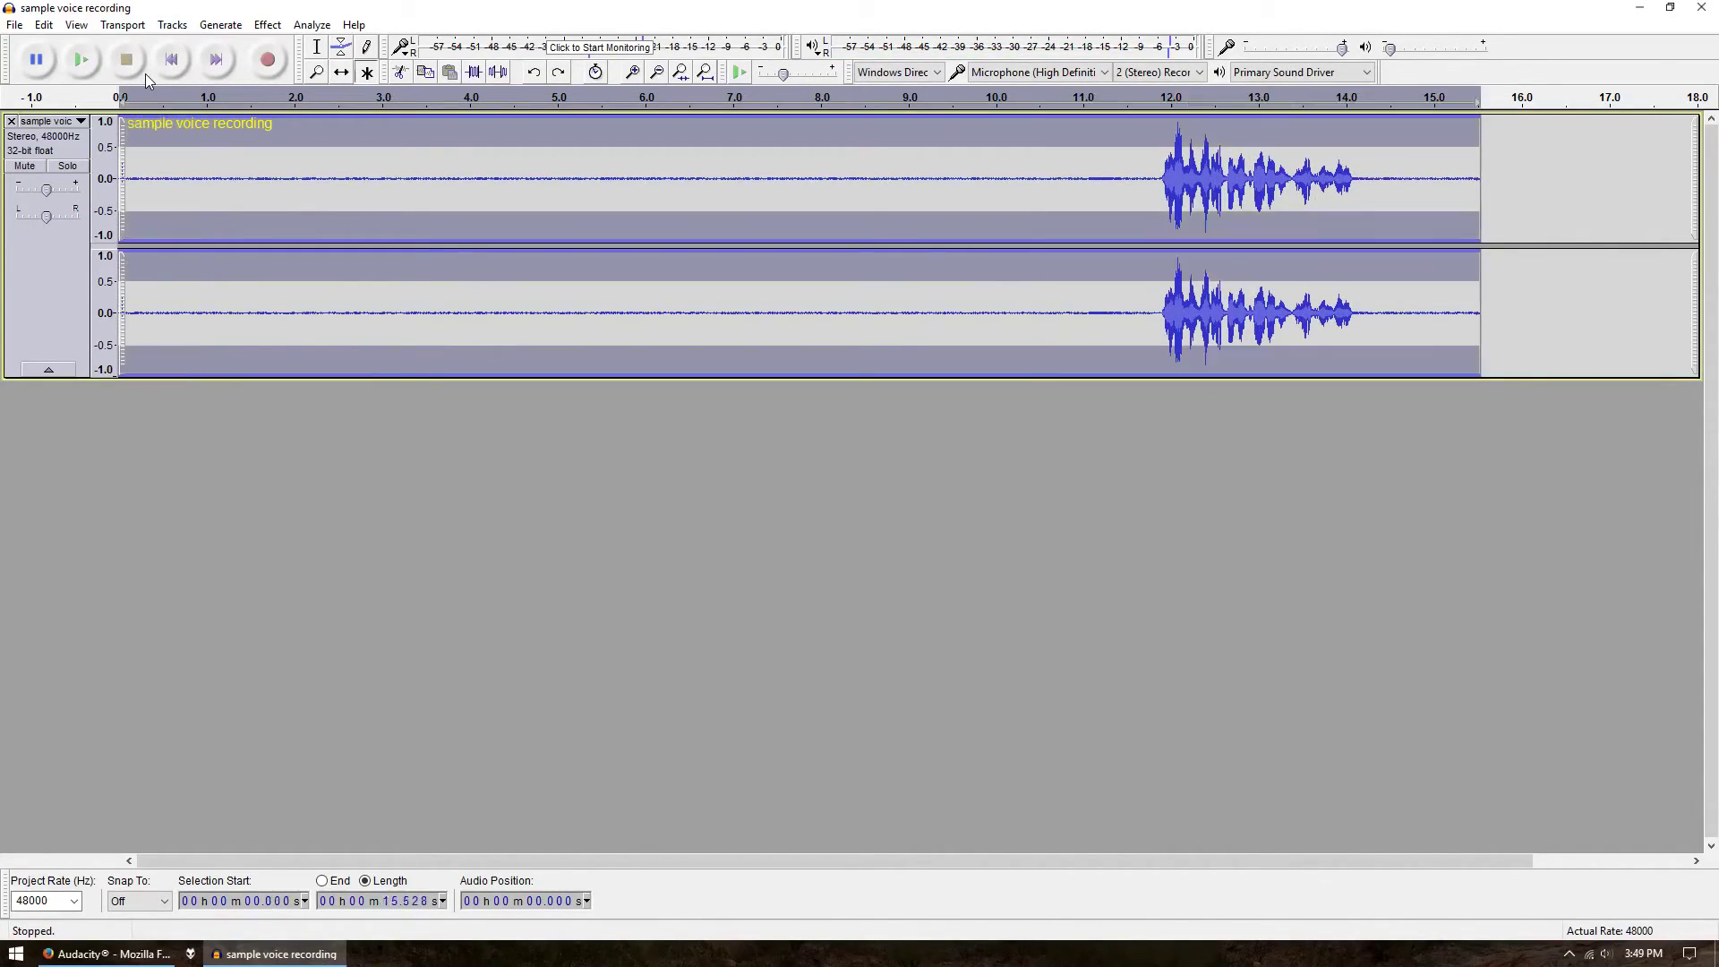
{"action": "left_click", "coordinate": [1105, 98]}
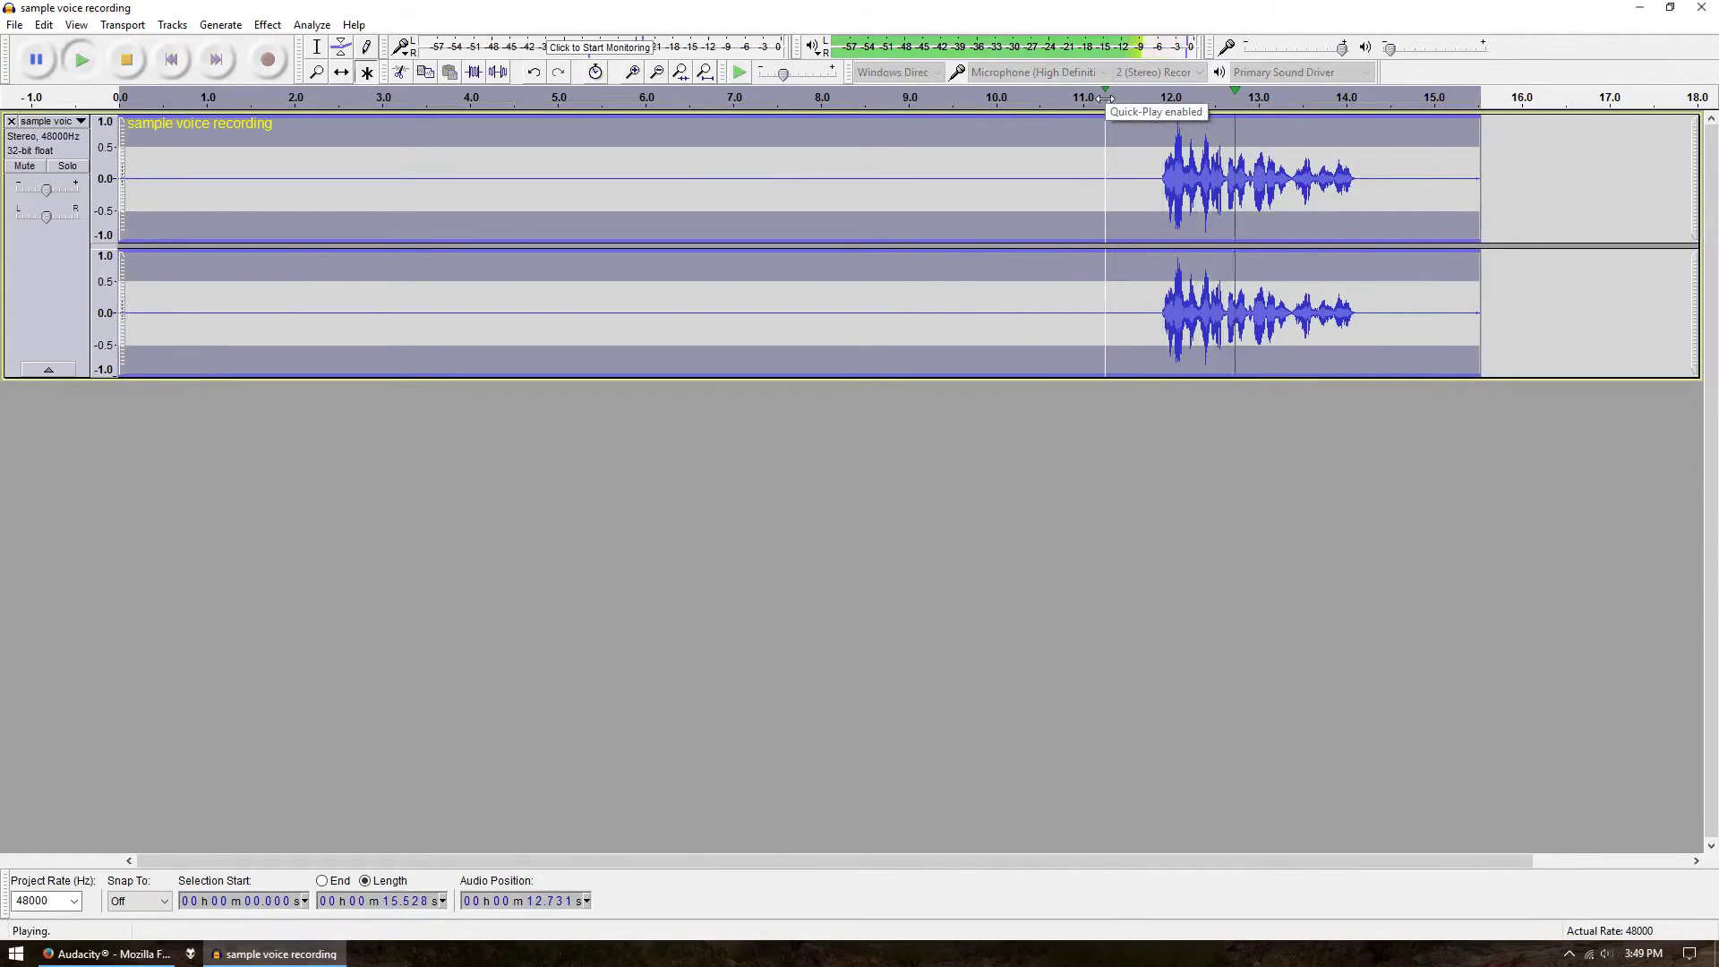
{"action": "left_click", "coordinate": [126, 59]}
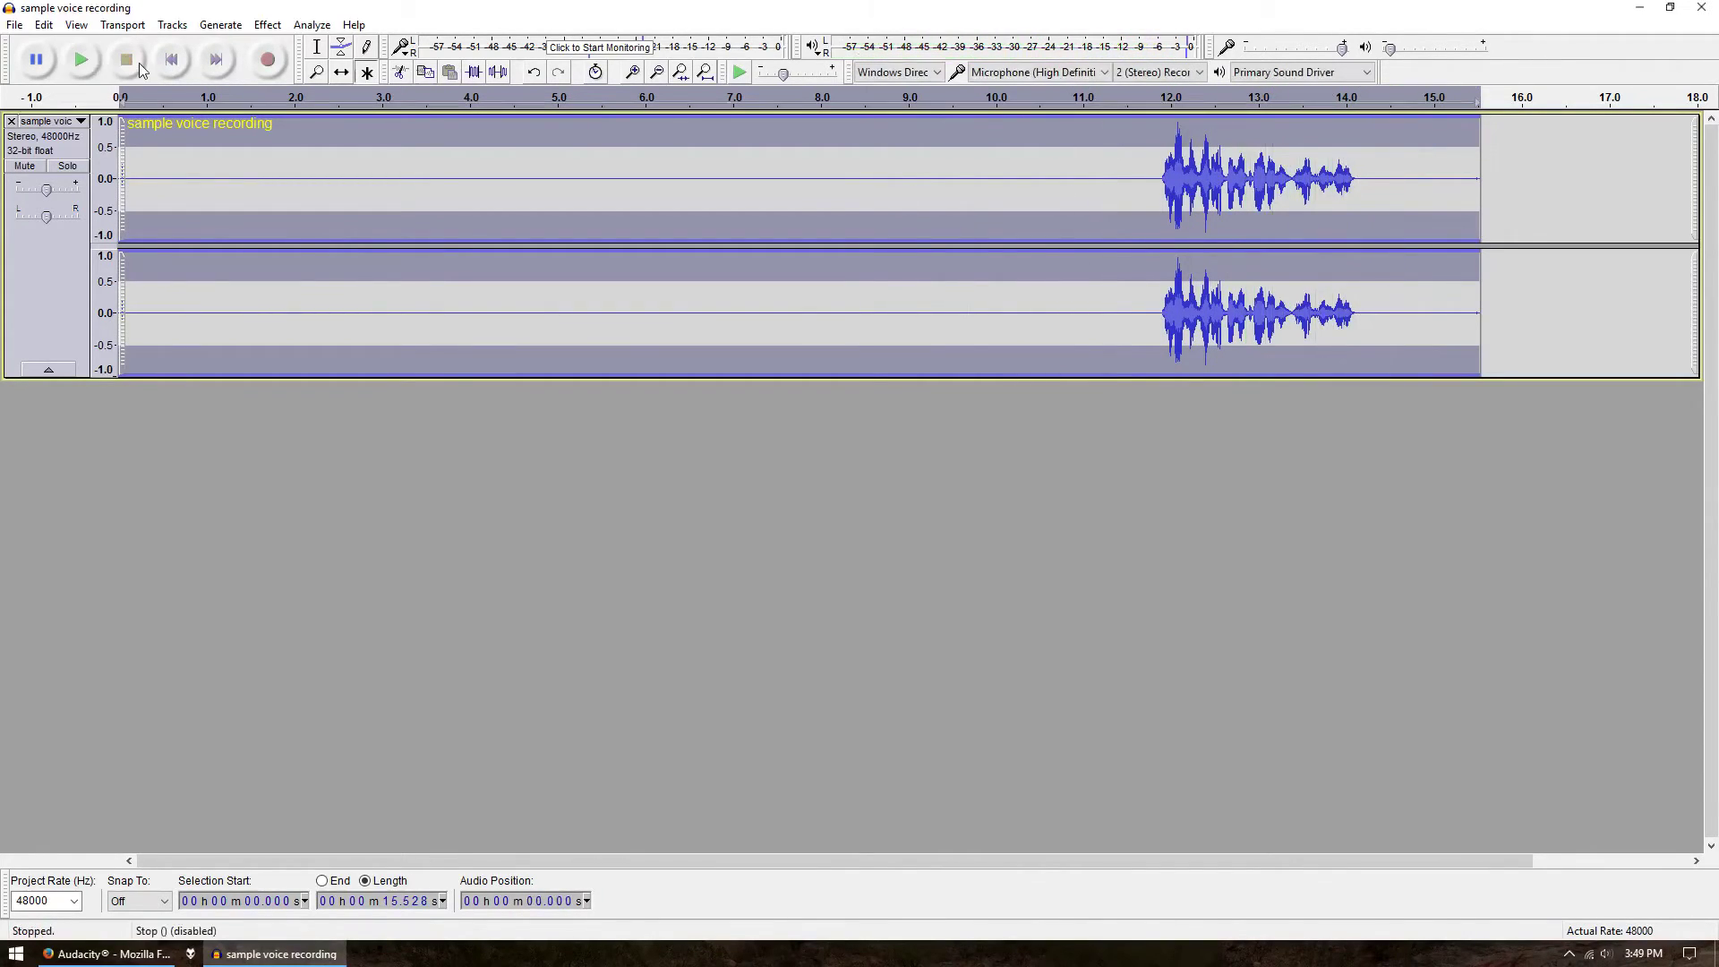
{"action": "left_click", "coordinate": [800, 431]}
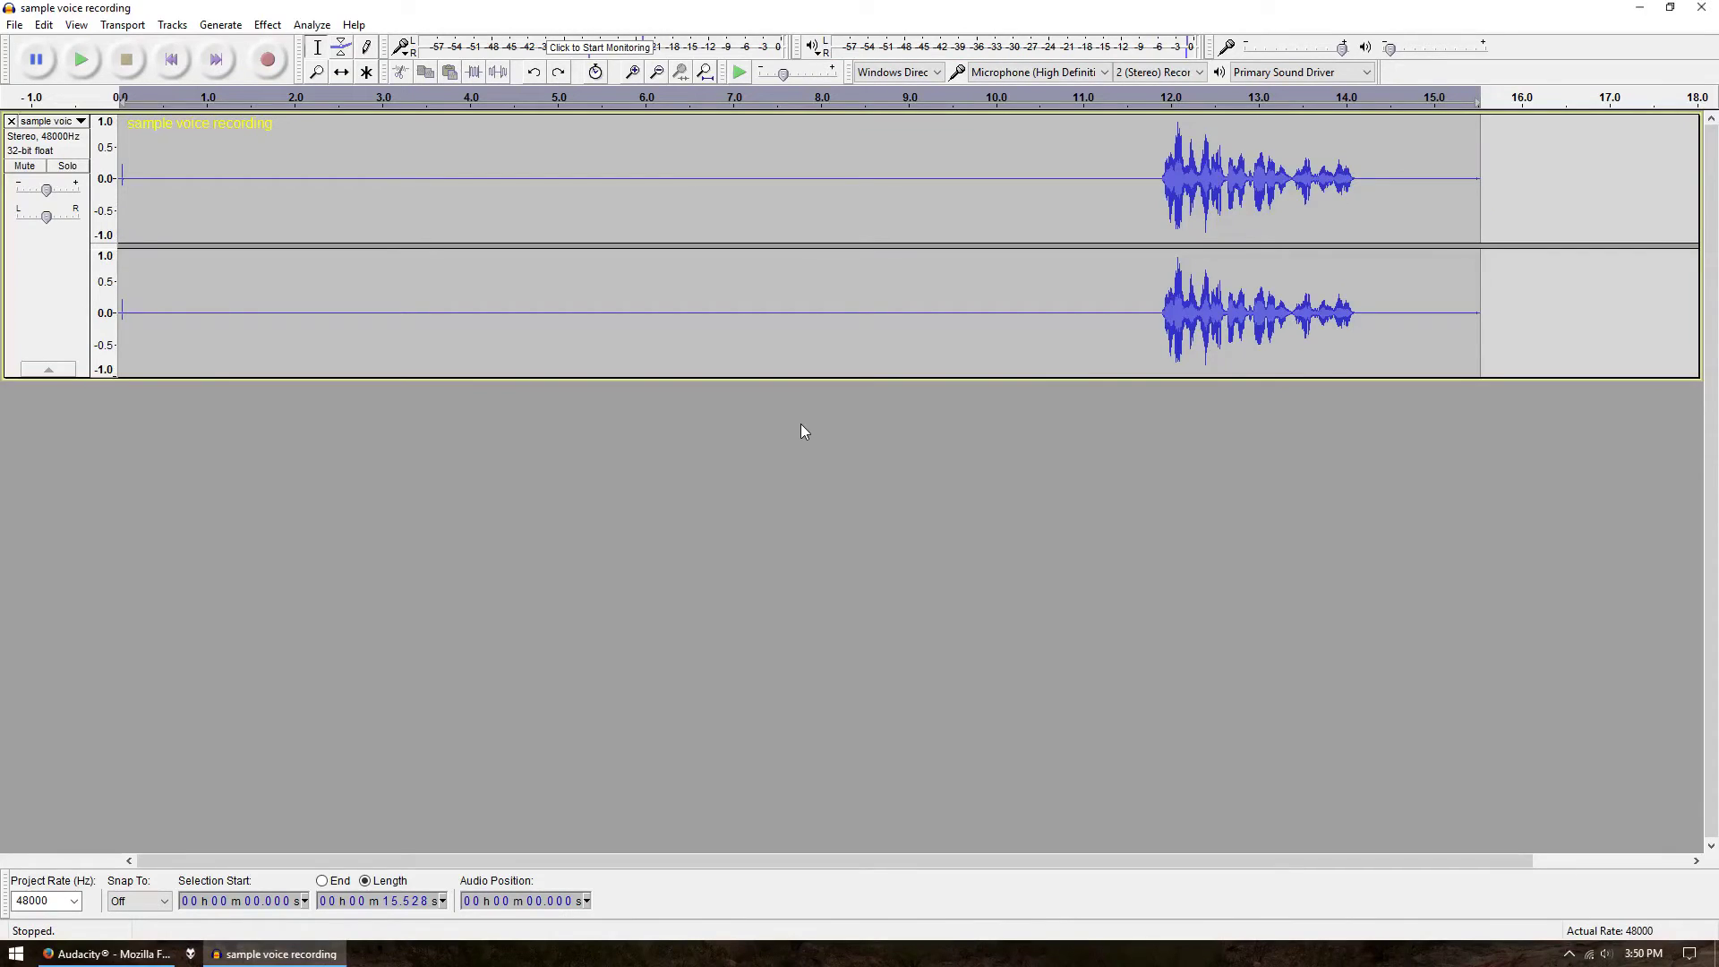
Delete the silent stretch from 0 s to about 11.7 s
{"action": "left_click_drag", "start_coordinate": [1142, 290], "coordinate": [67, 298]}
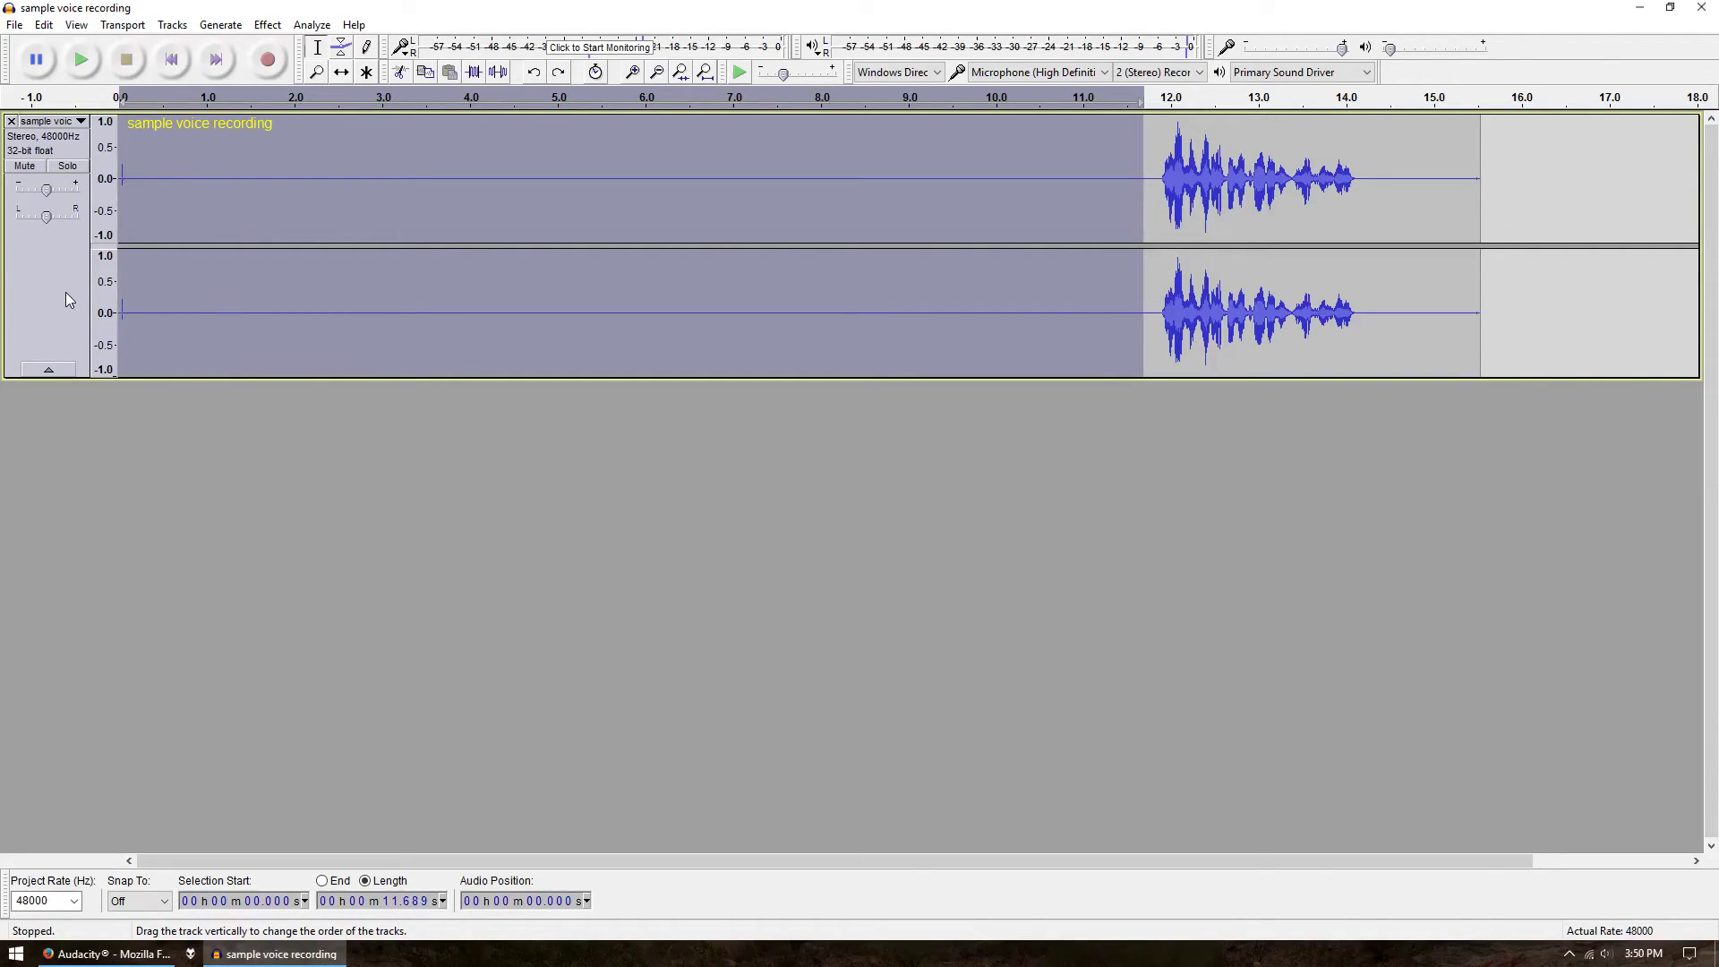
{"action": "key", "text": "Delete"}
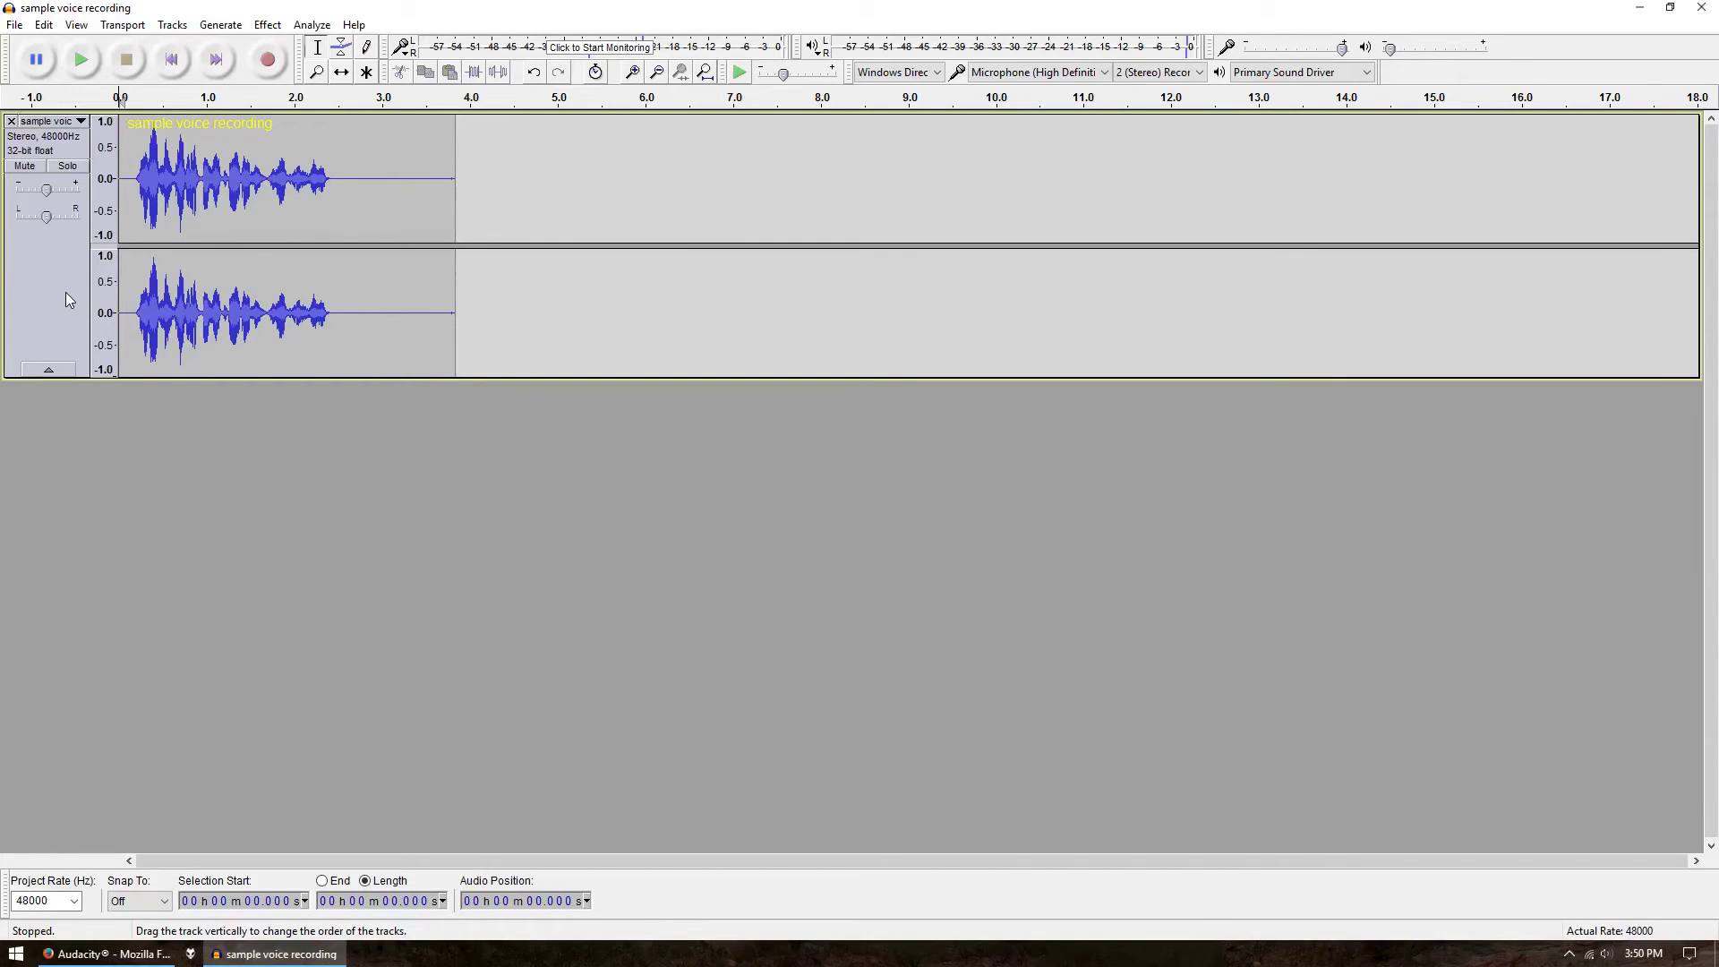
Export to the Desktop as MP3 at Insane 320 kbps, overwriting 'sample voice recording.mp3'
{"action": "left_click", "coordinate": [13, 25]}
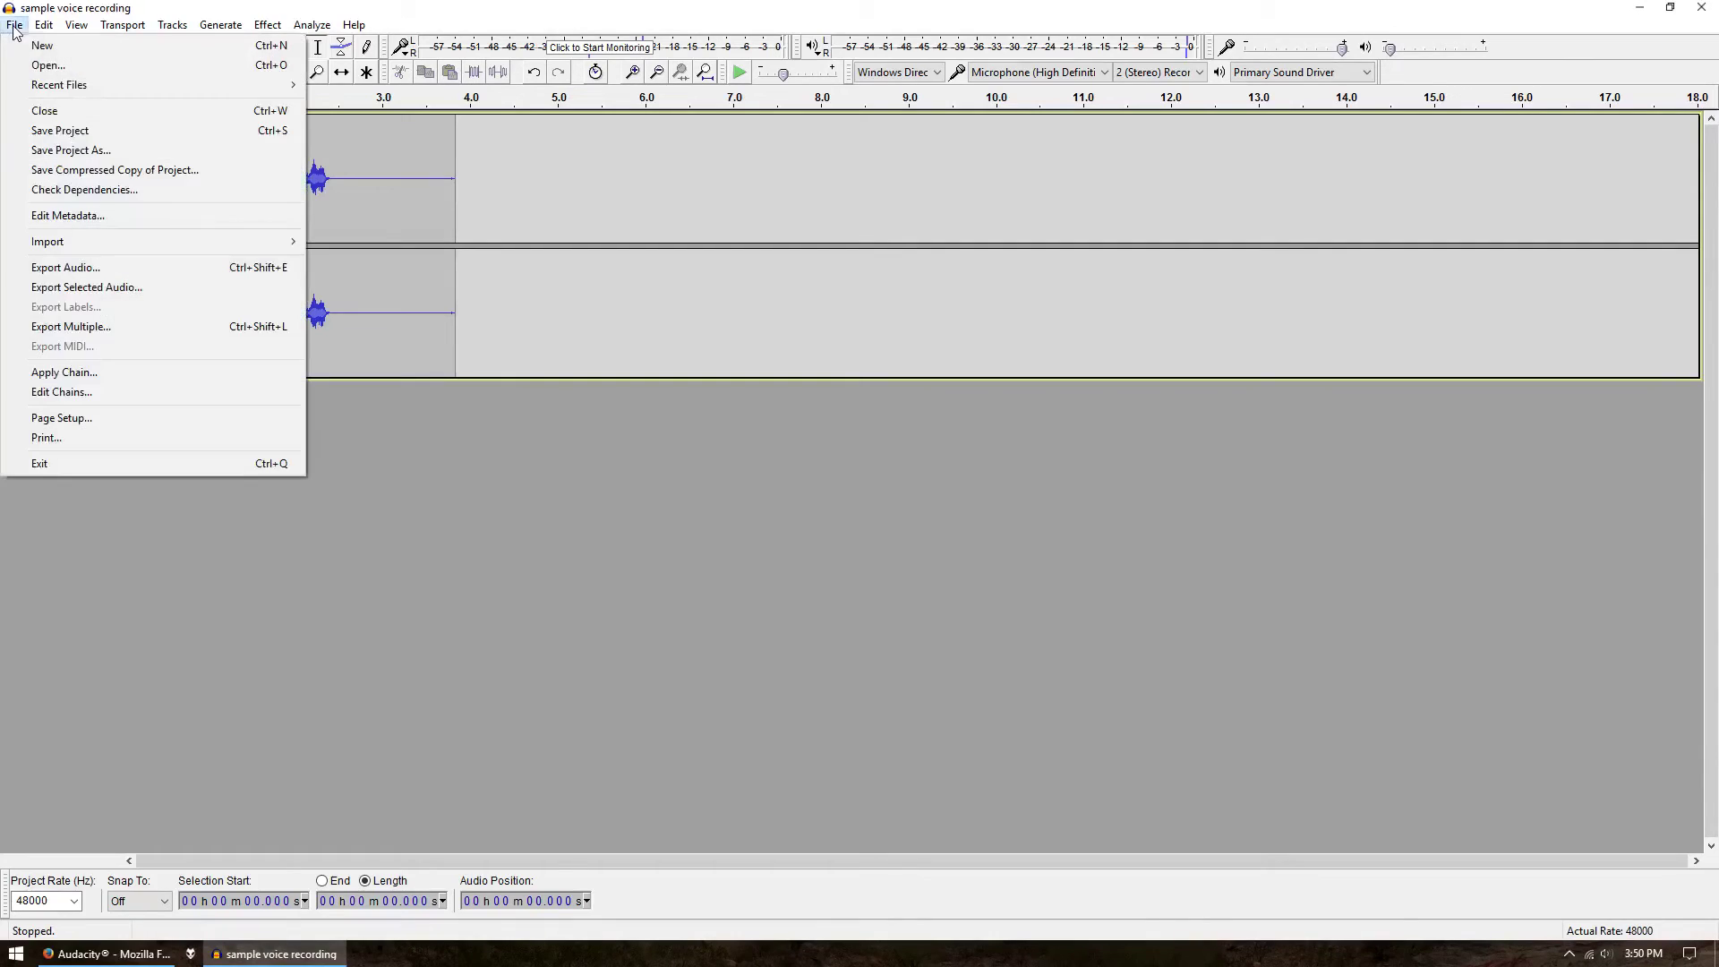
{"action": "left_click", "coordinate": [64, 267]}
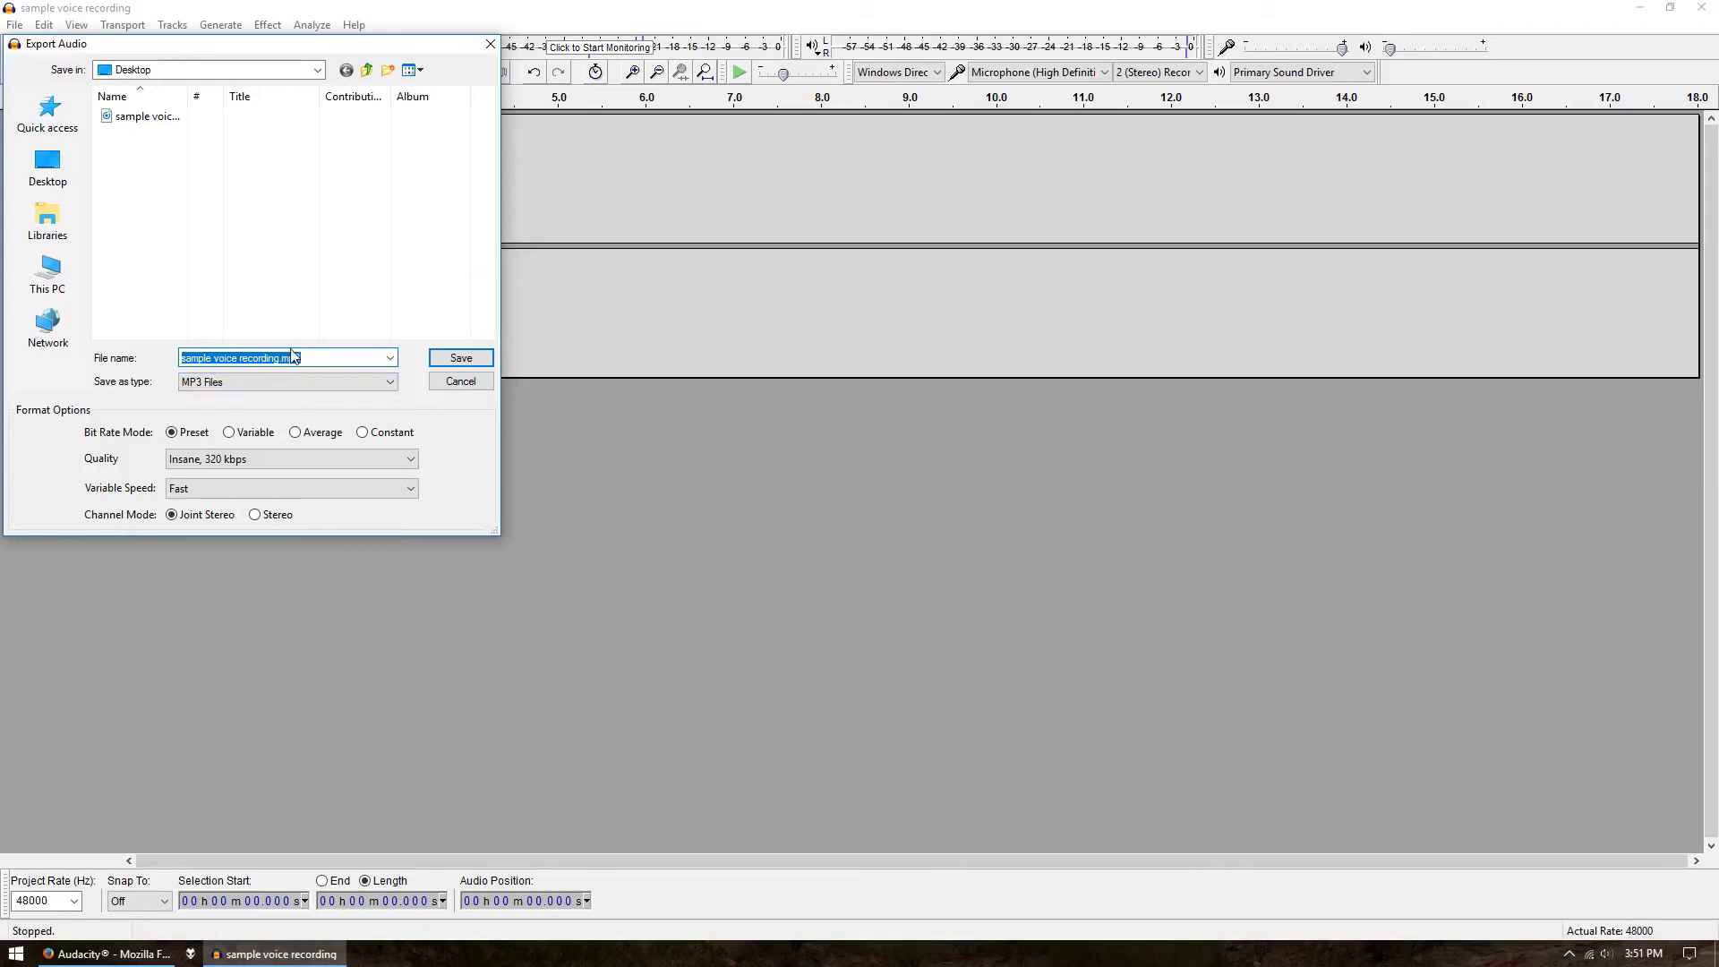
{"action": "left_click", "coordinate": [303, 382]}
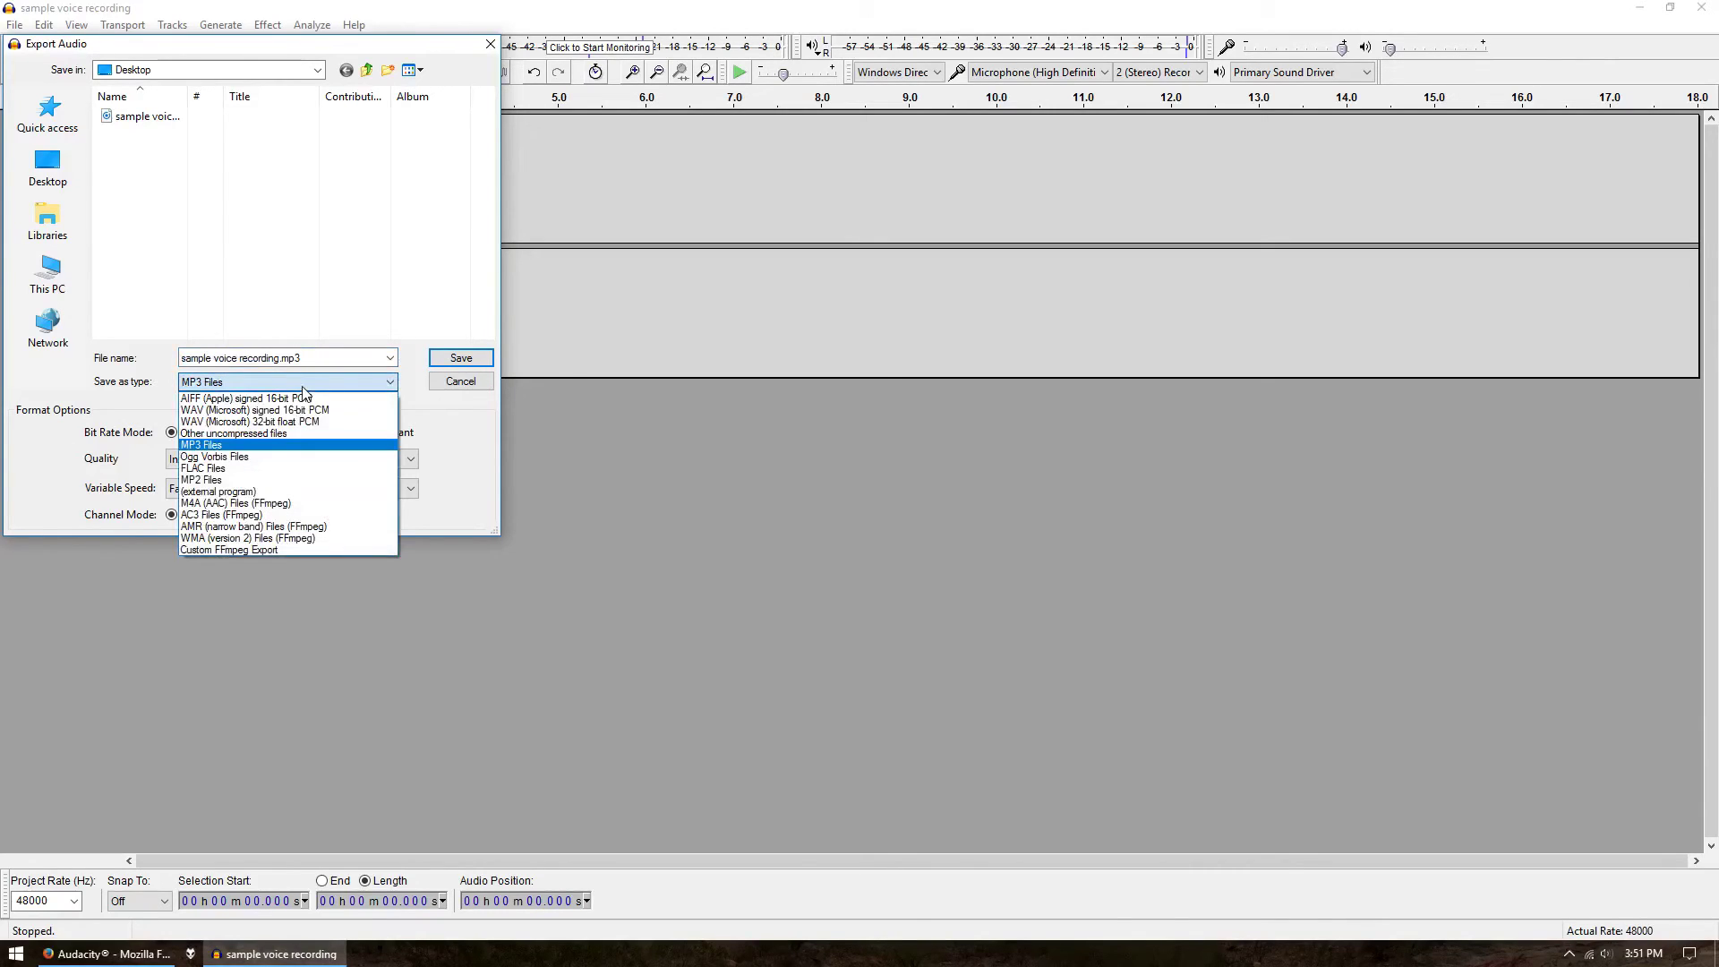
{"action": "left_click", "coordinate": [218, 444]}
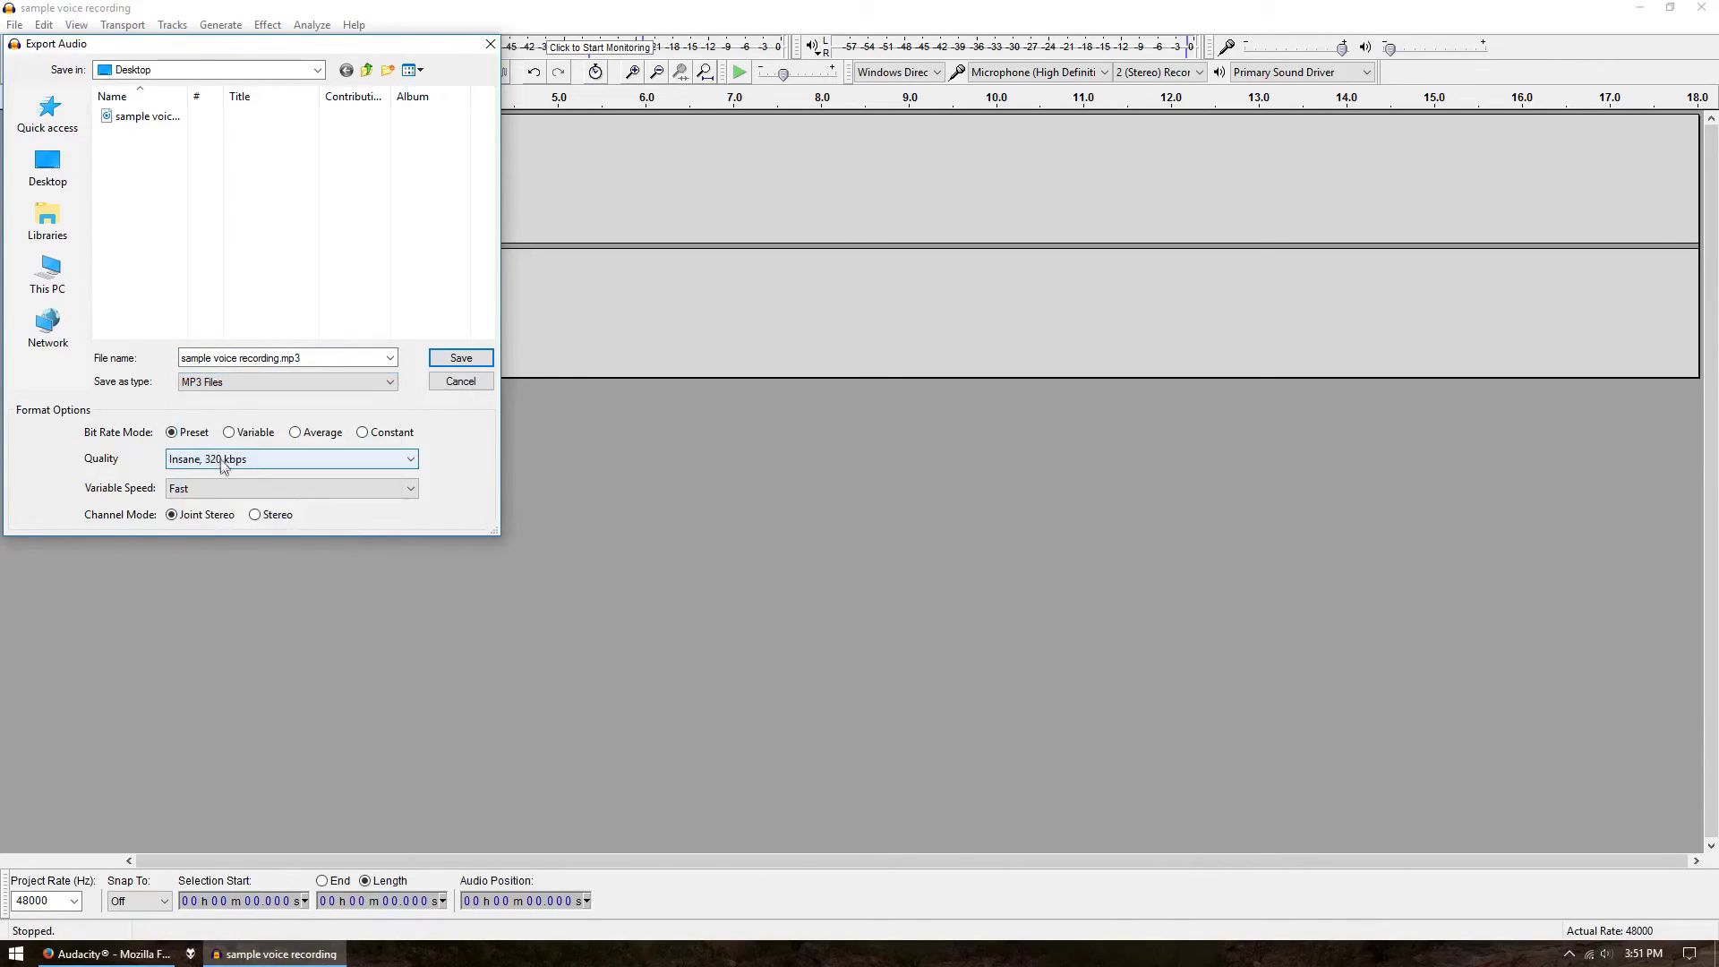
{"action": "left_click", "coordinate": [223, 460]}
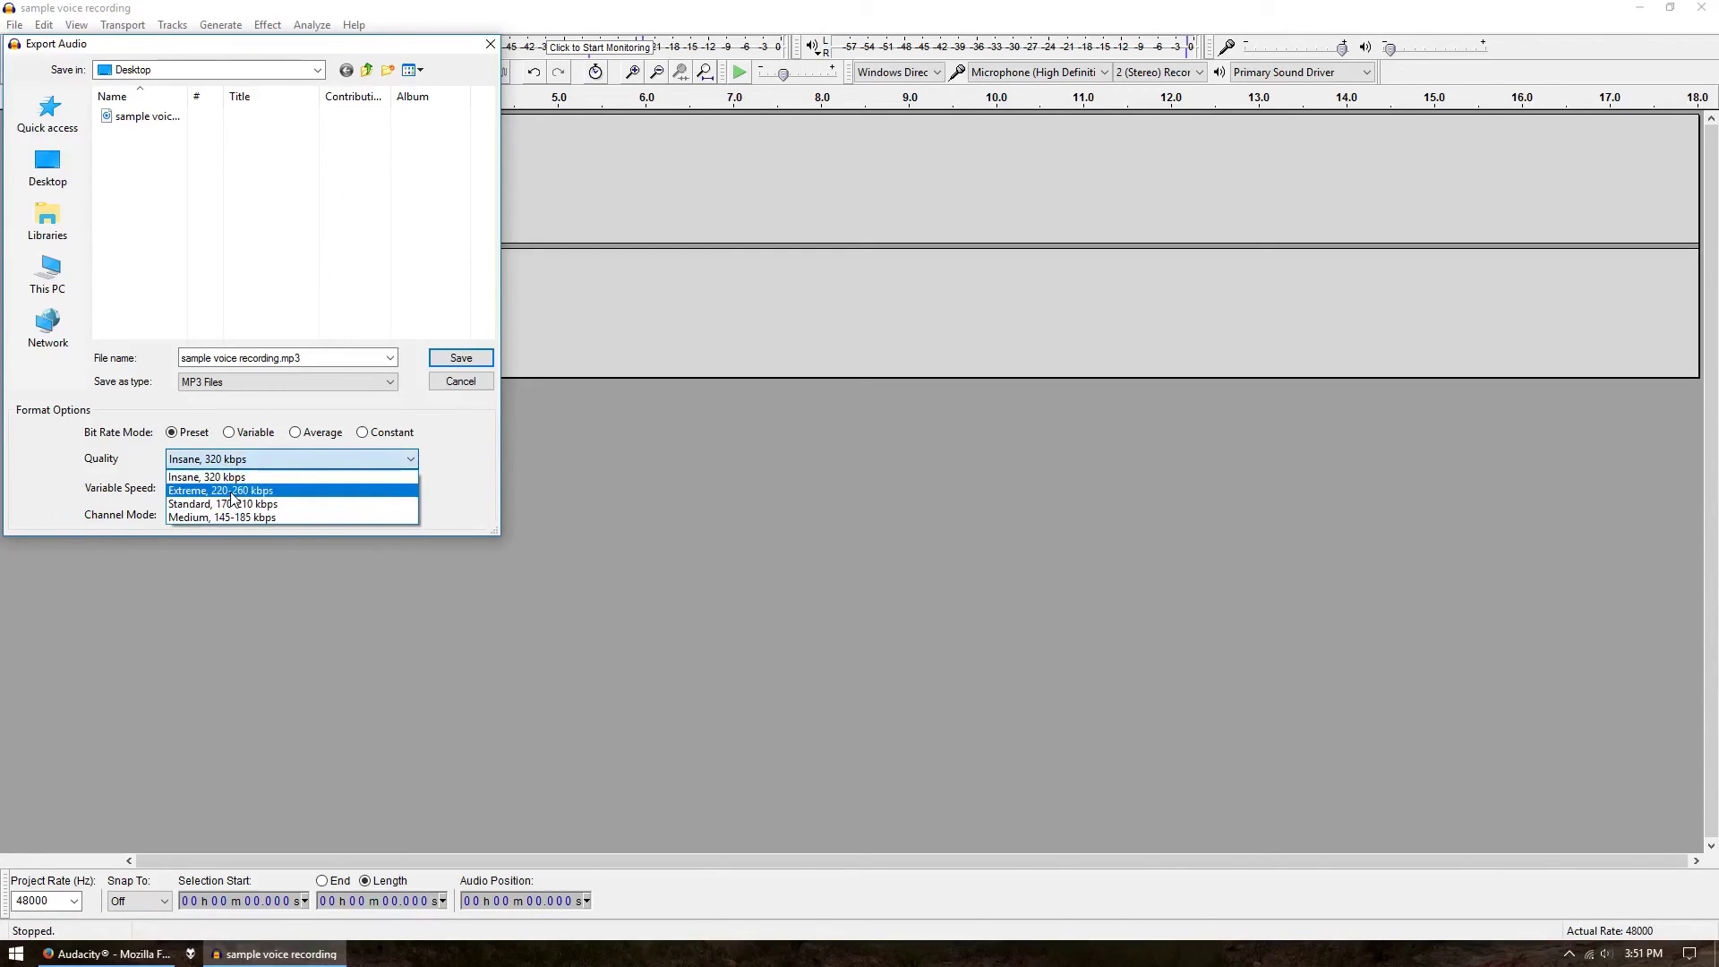
{"action": "left_click", "coordinate": [248, 476]}
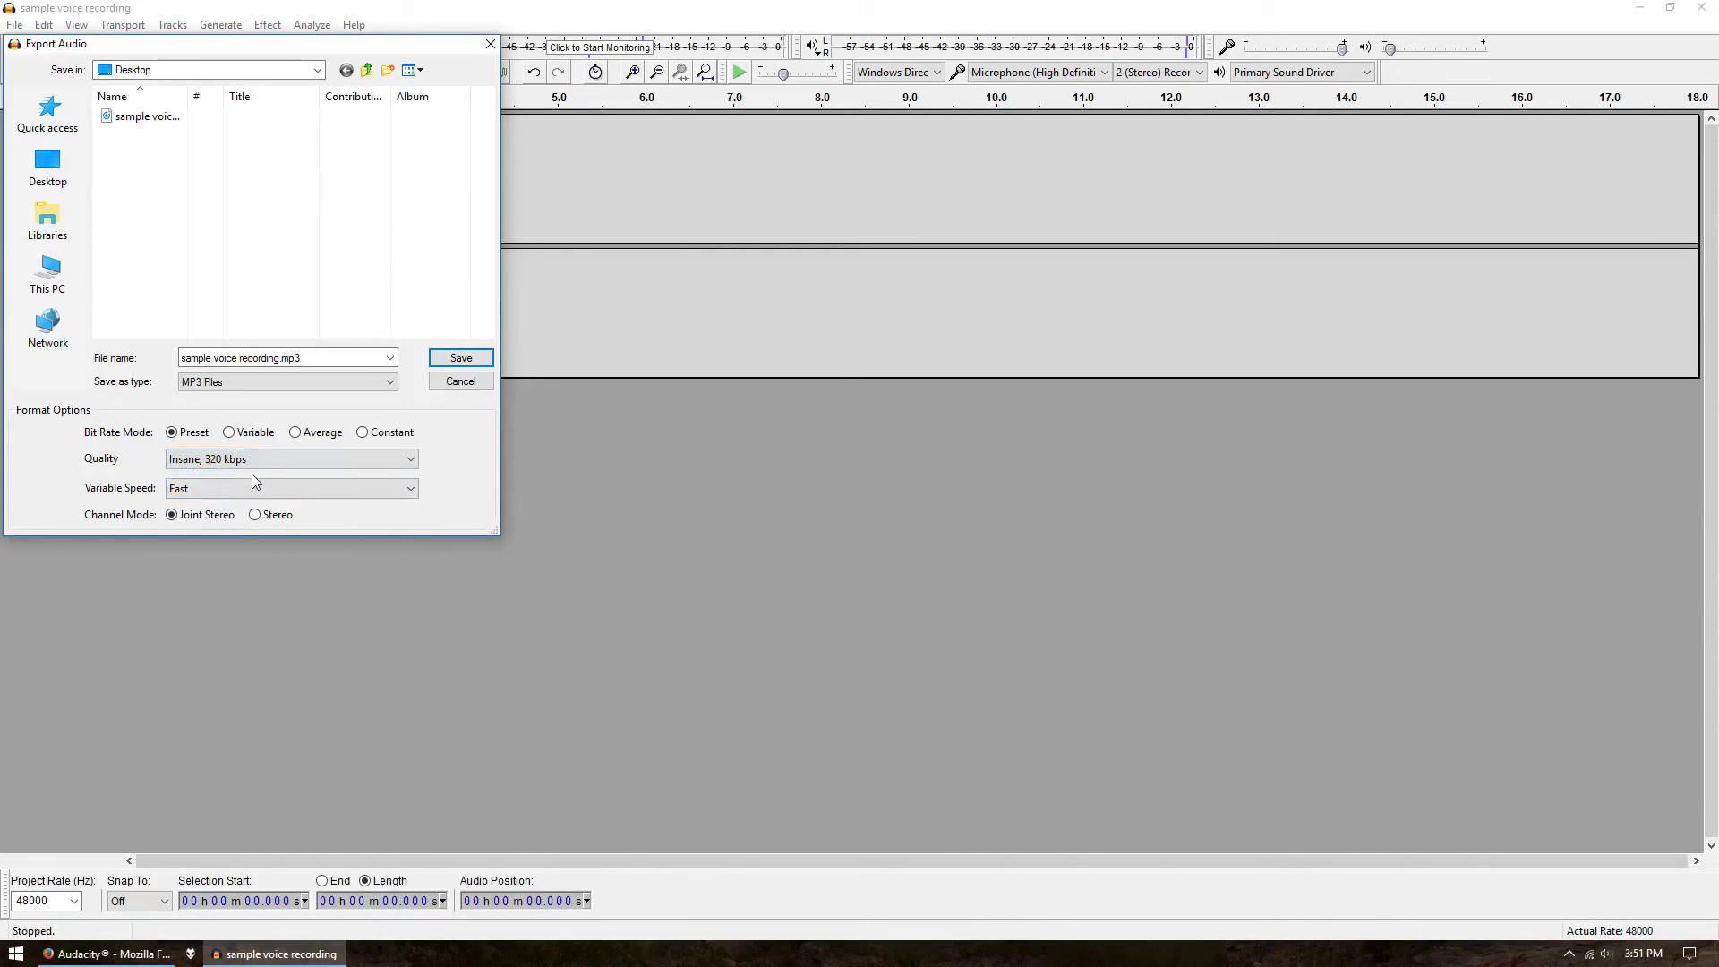
{"action": "key", "text": "Return"}
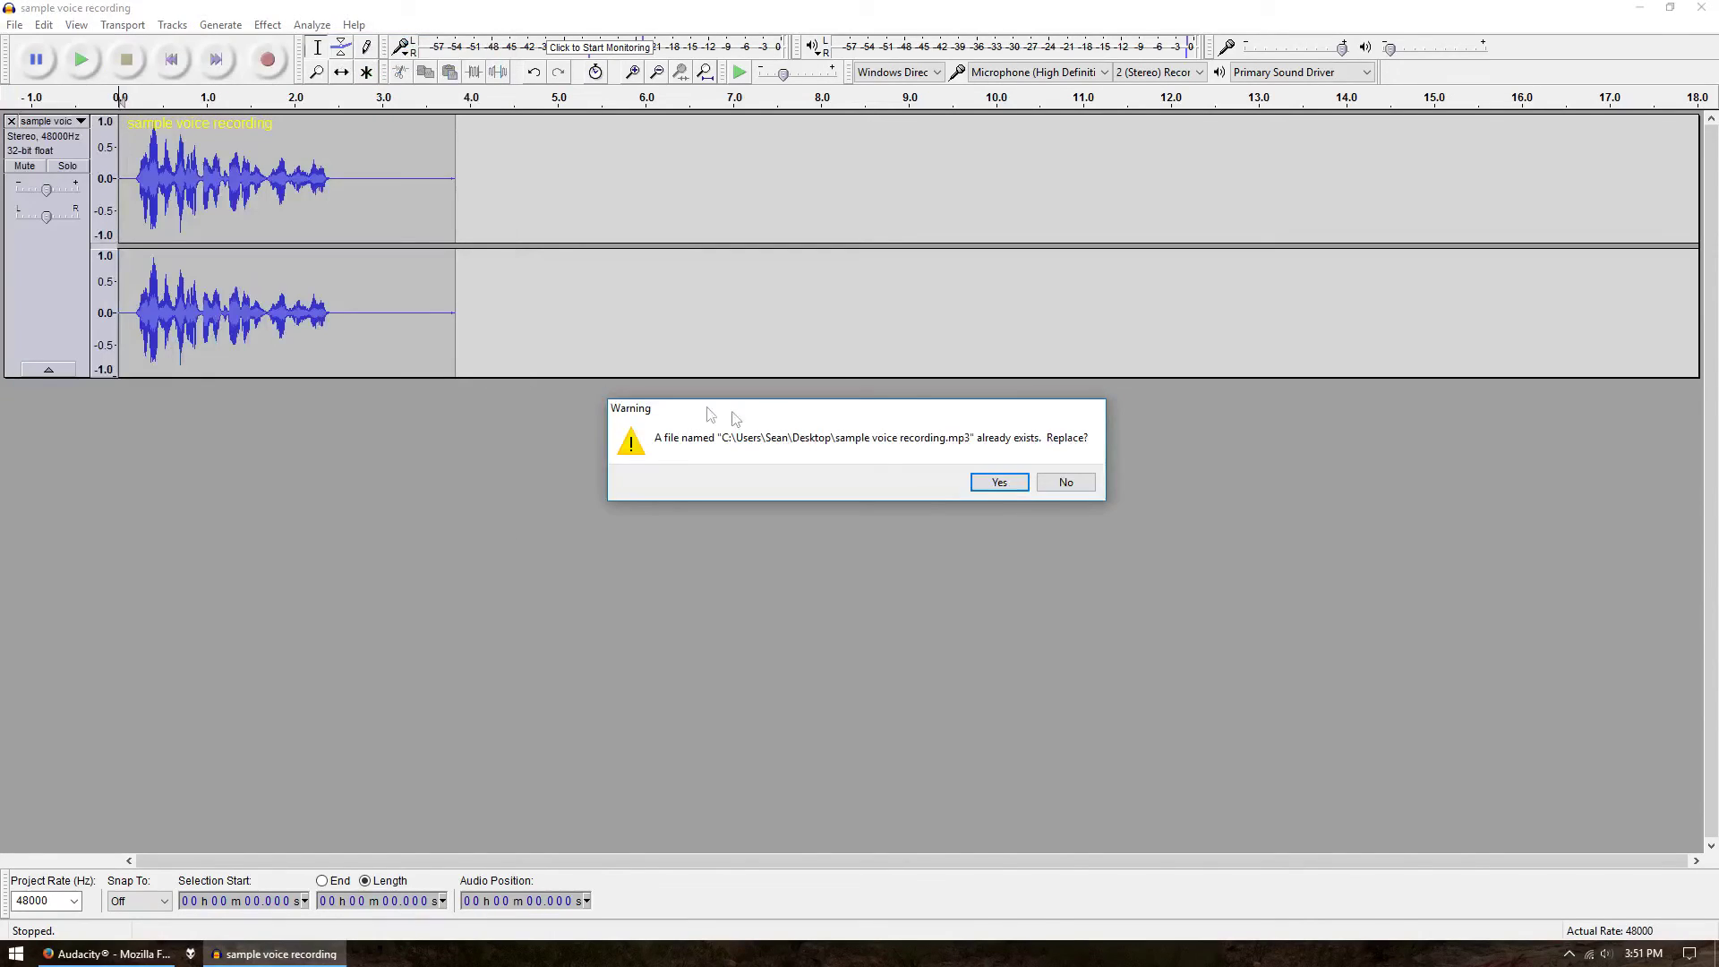
{"action": "left_click", "coordinate": [1001, 481]}
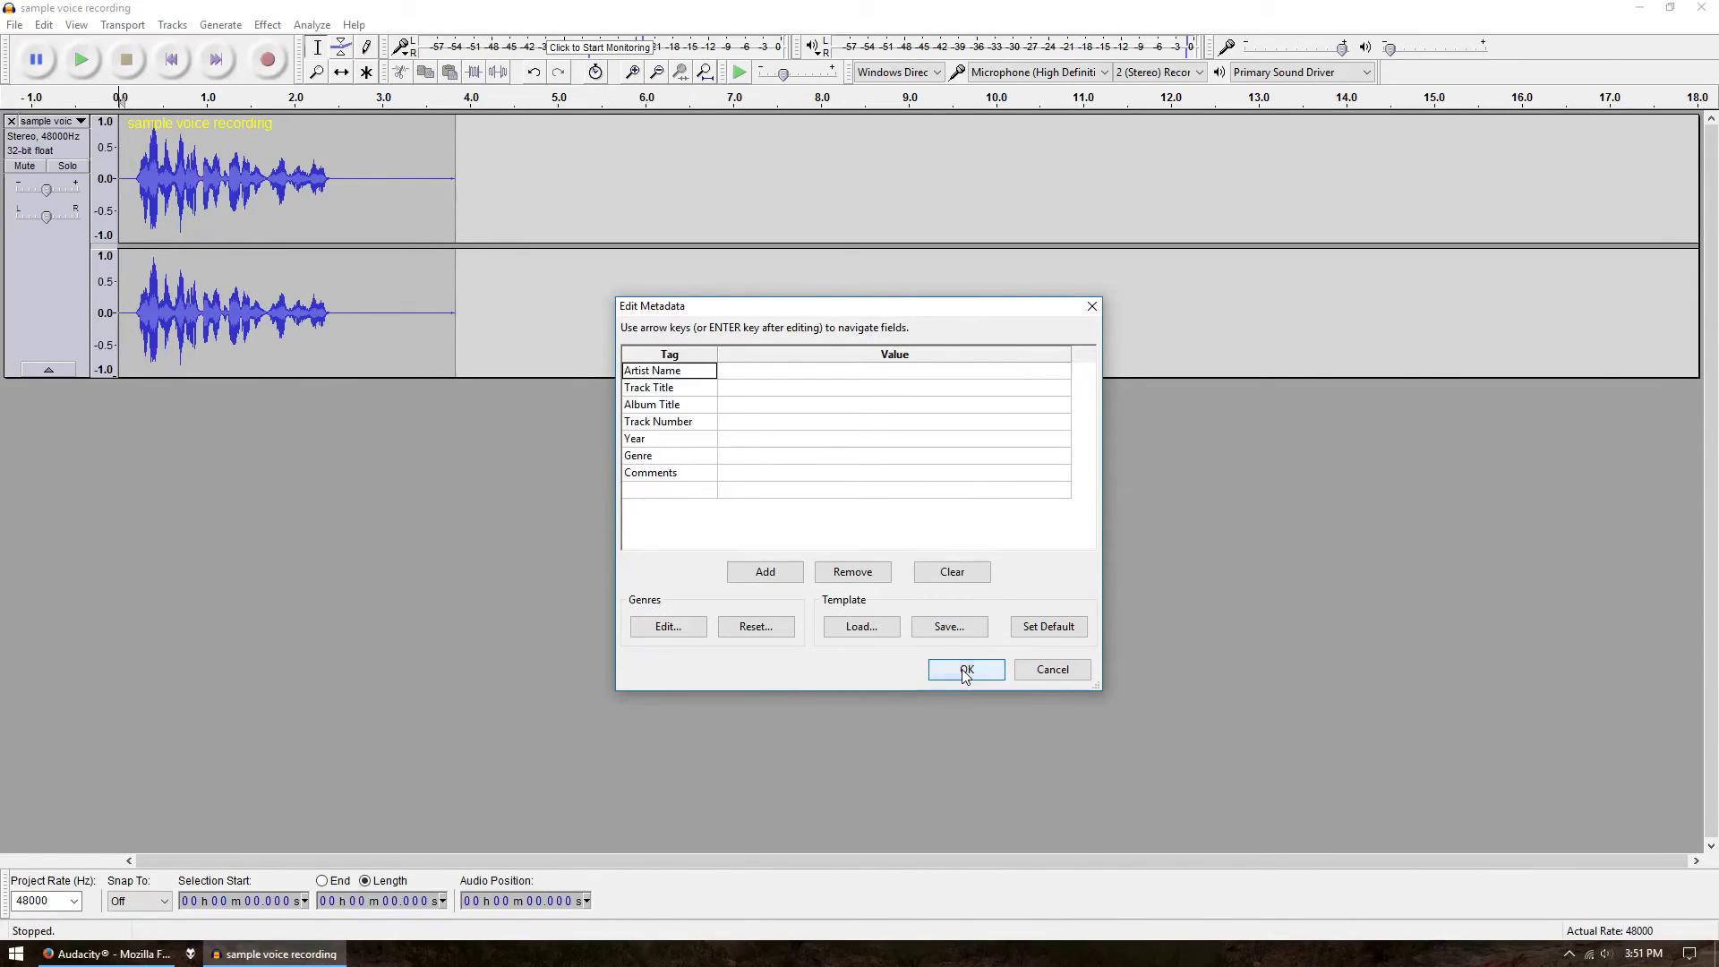
{"action": "left_click", "coordinate": [964, 671]}
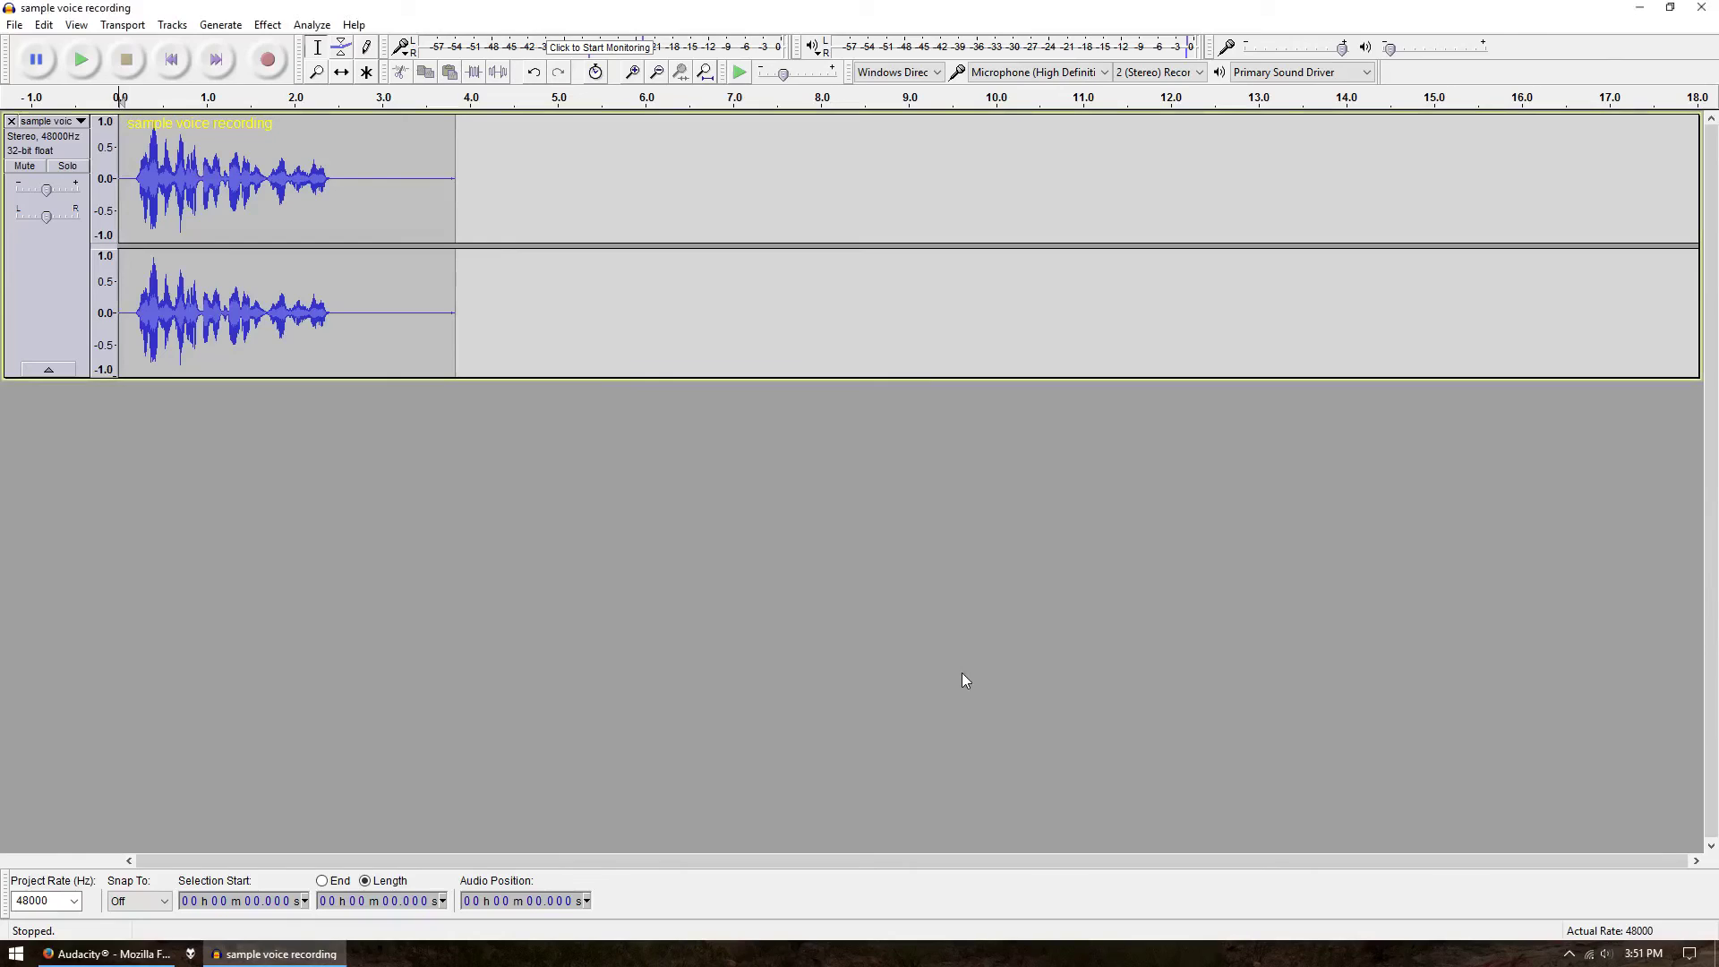